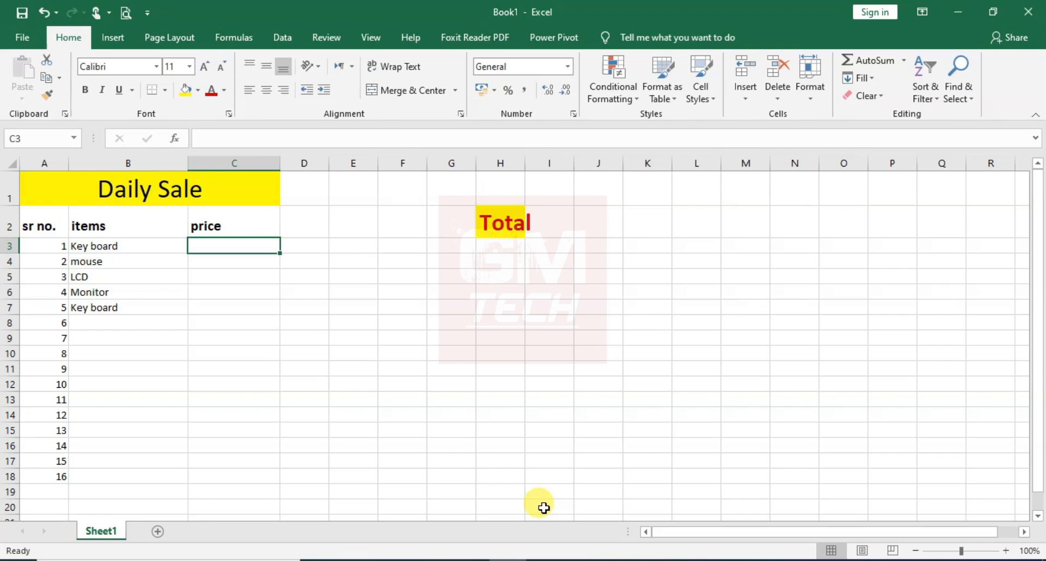
{"action": "left_click", "coordinate": [124, 252]}
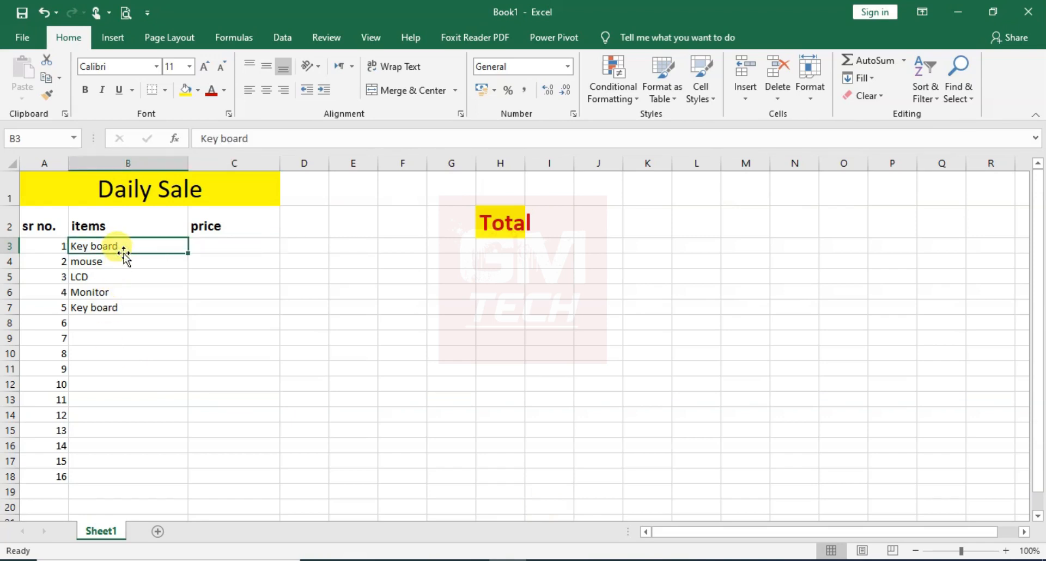
{"action": "left_click", "coordinate": [220, 242]}
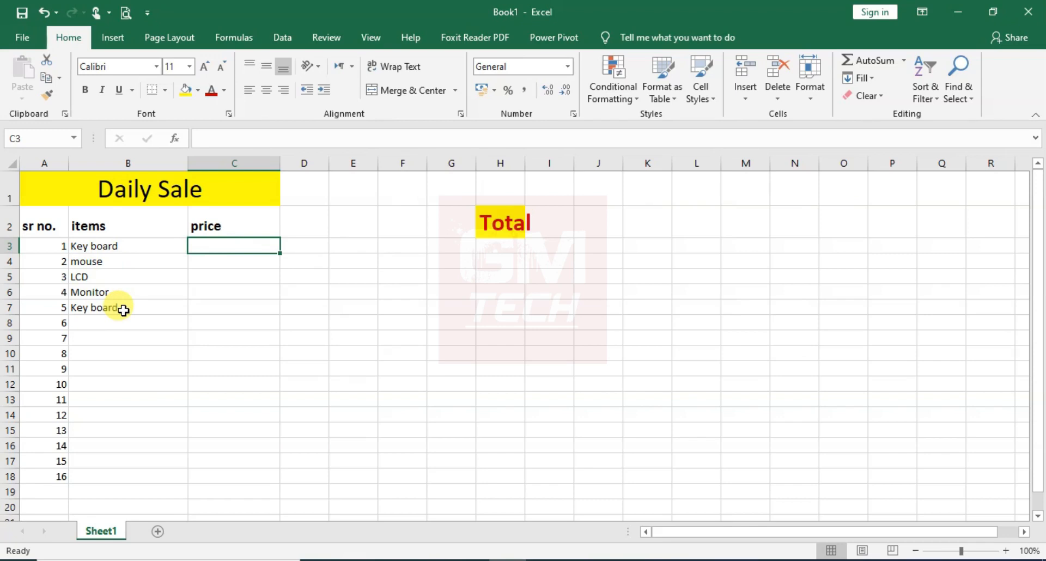
Widen column H to fit the Total heading and widen the adjacent column I
{"action": "left_click_drag", "start_coordinate": [526, 163], "coordinate": [638, 163]}
{"action": "left_click", "coordinate": [588, 214]}
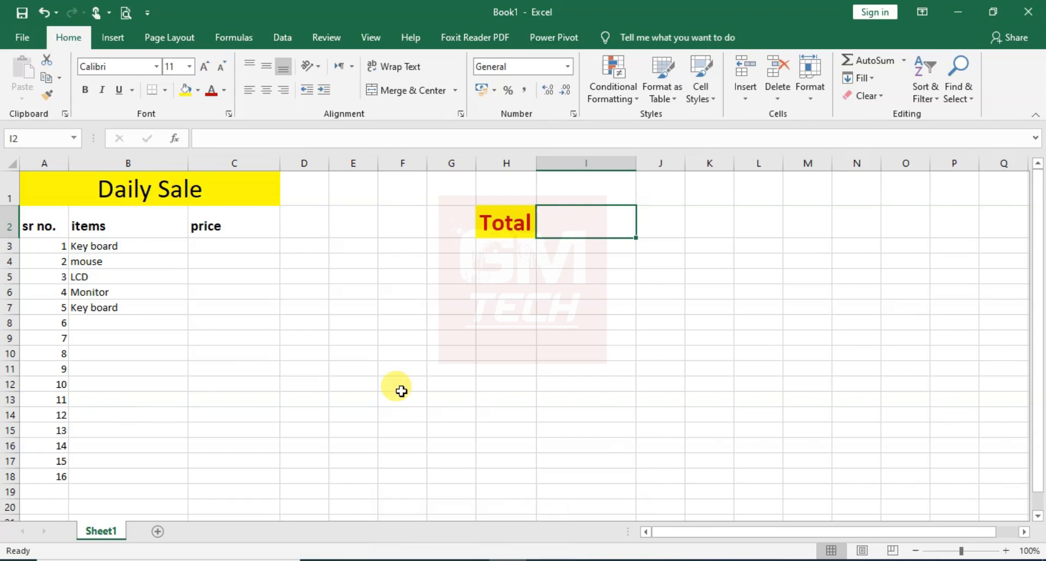
Enter the prices 100, 400, 5000, 1500 and 100 for the five listed items in cells C3 to C7
{"action": "left_click", "coordinate": [234, 244]}
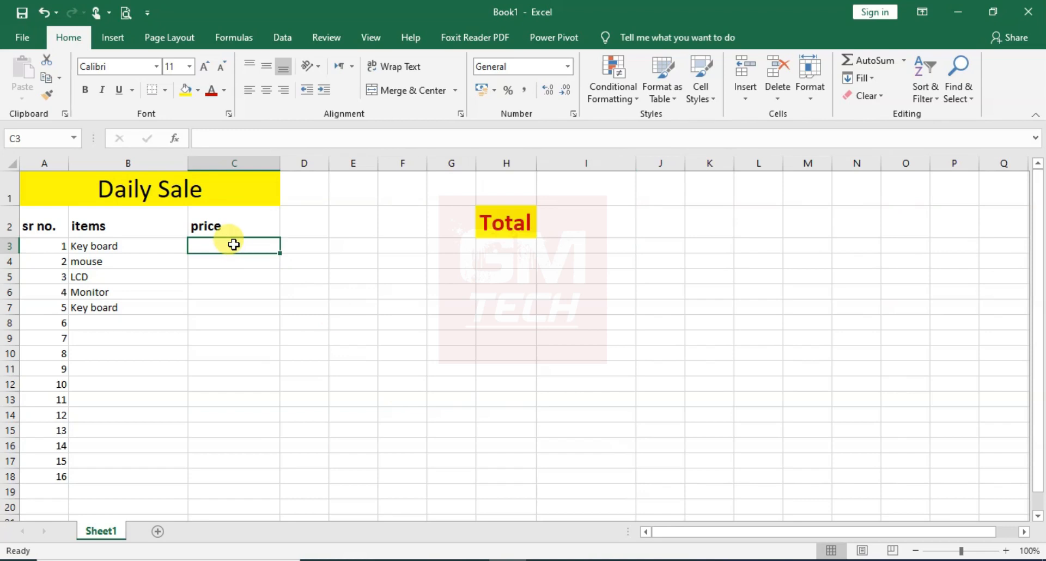
{"action": "type", "text": "100"}
{"action": "key", "text": "Return"}
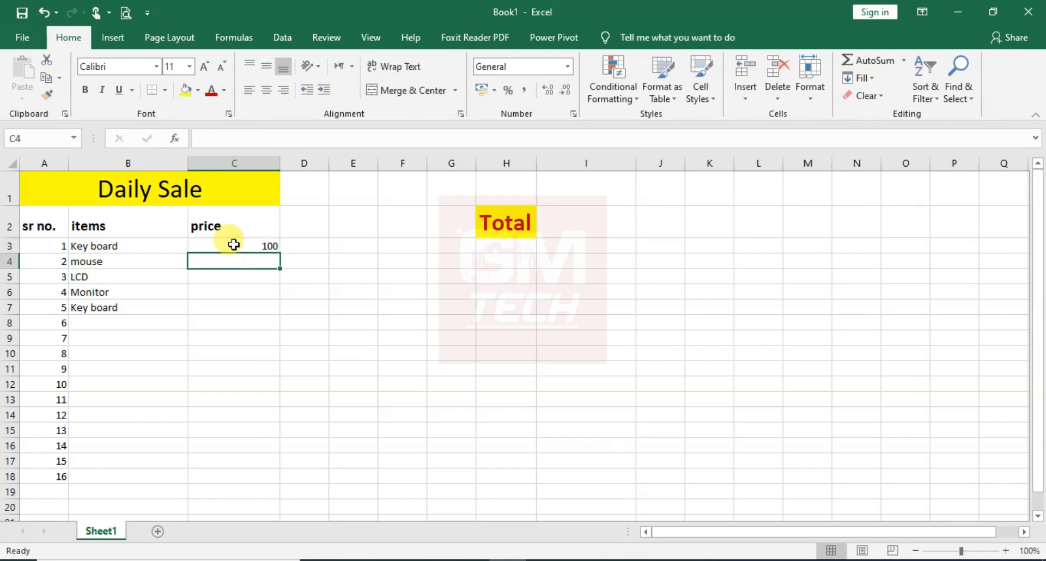
{"action": "type", "text": "400"}
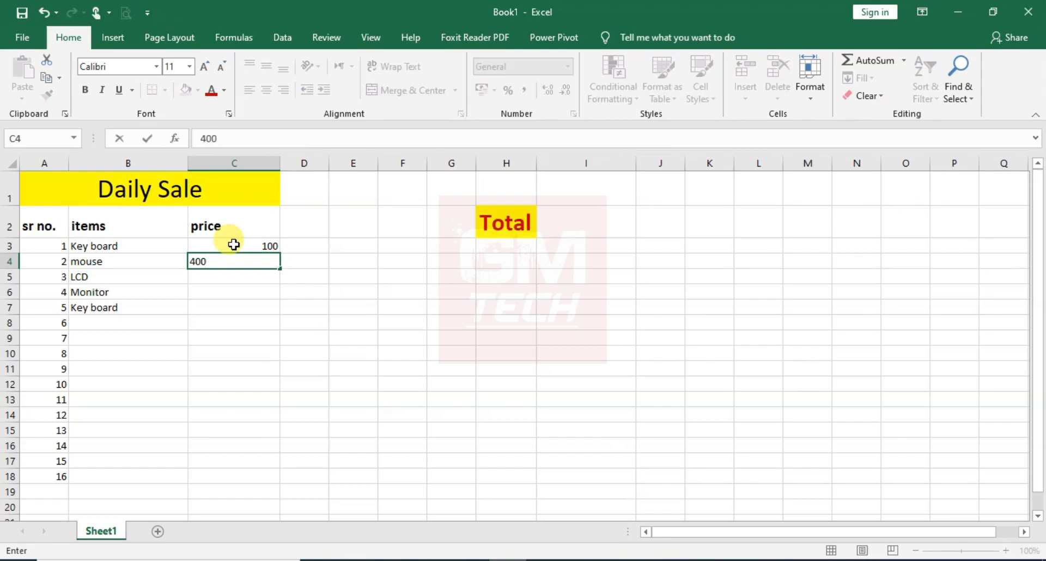
{"action": "key", "text": "Return"}
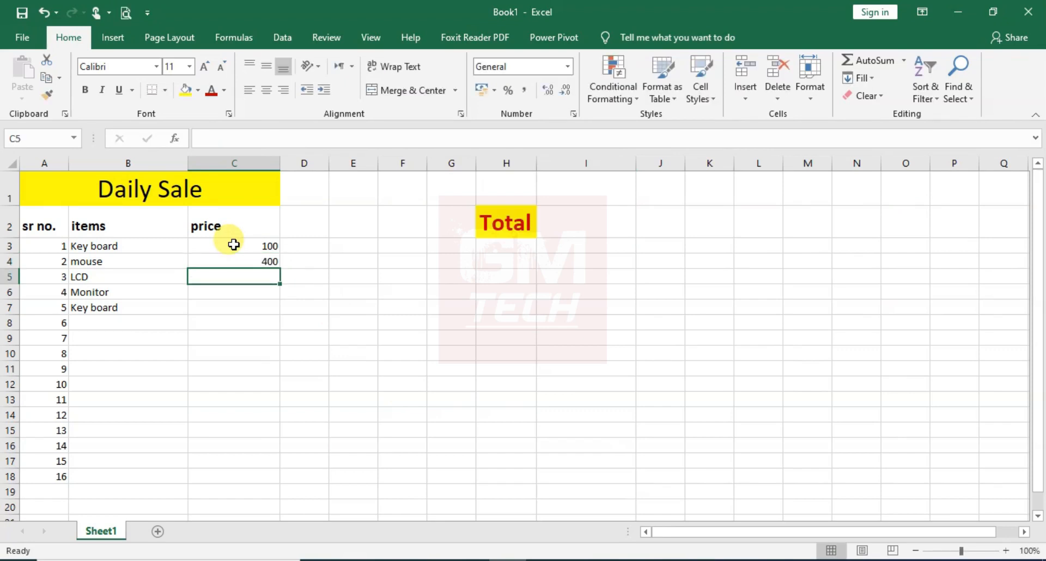
{"action": "type", "text": "5000"}
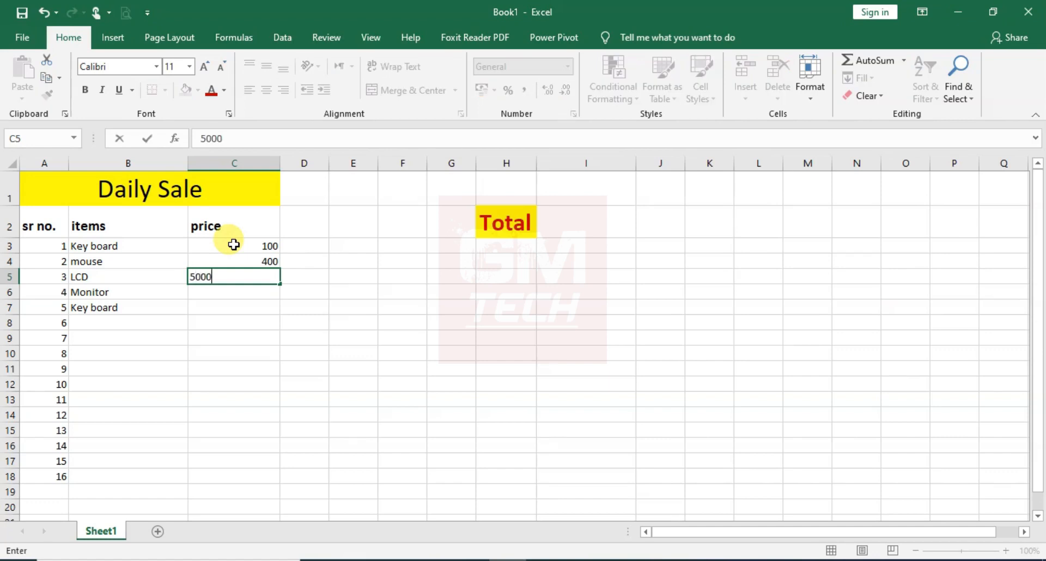
{"action": "key", "text": "Return"}
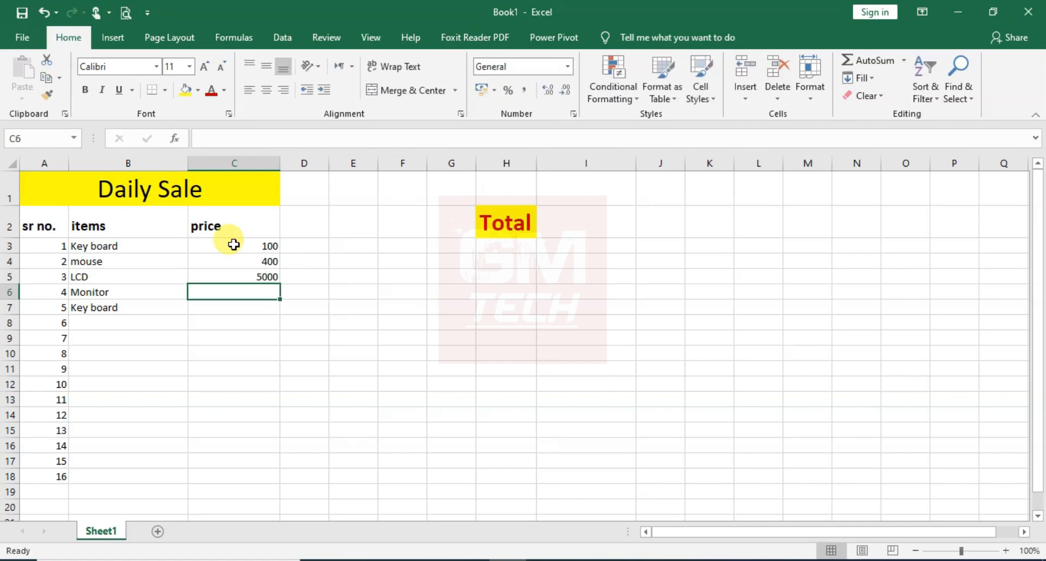
{"action": "type", "text": "1500"}
{"action": "key", "text": "Return"}
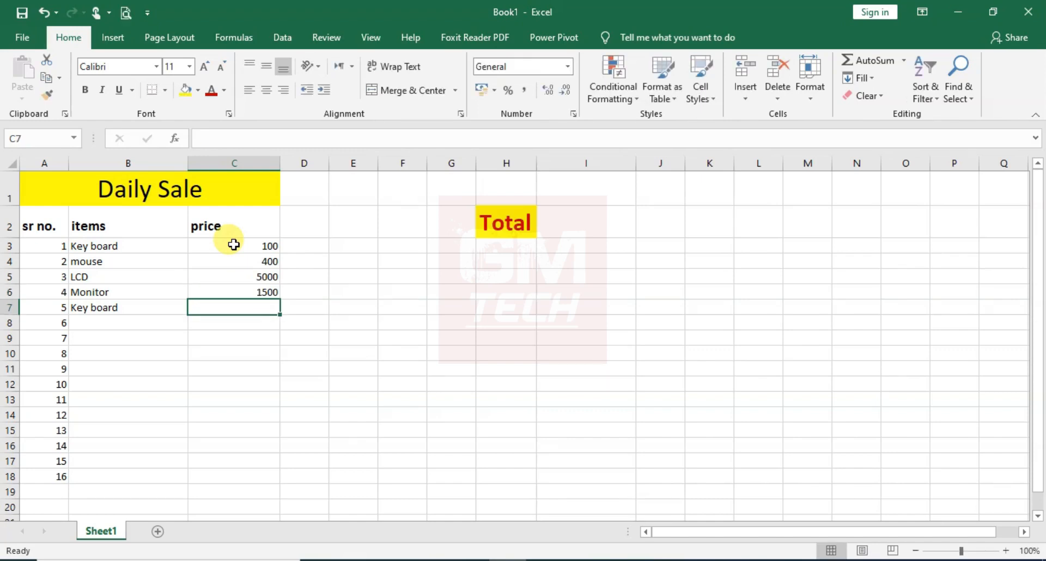
{"action": "type", "text": "100"}
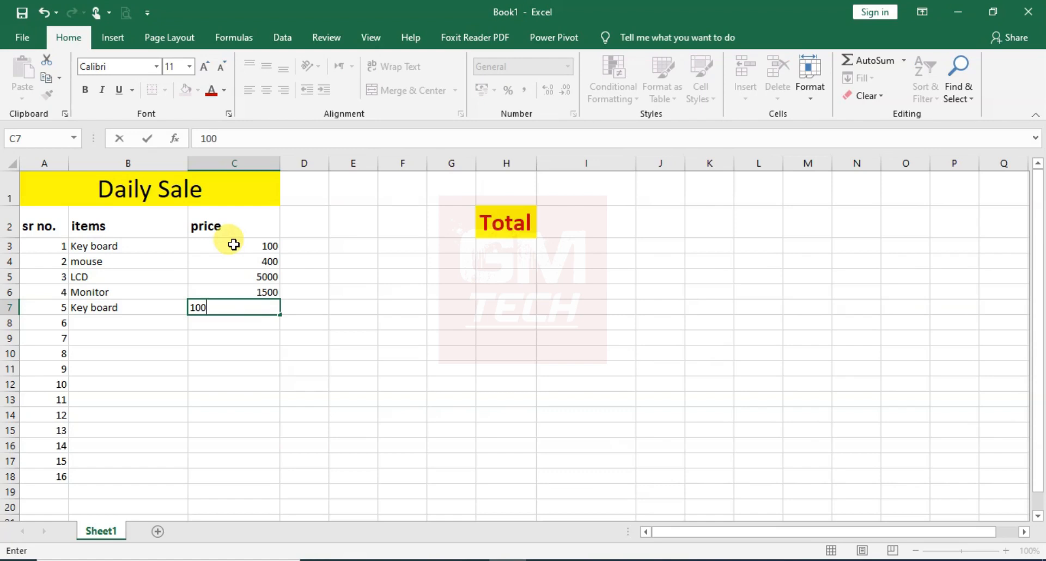
{"action": "key", "text": "Return"}
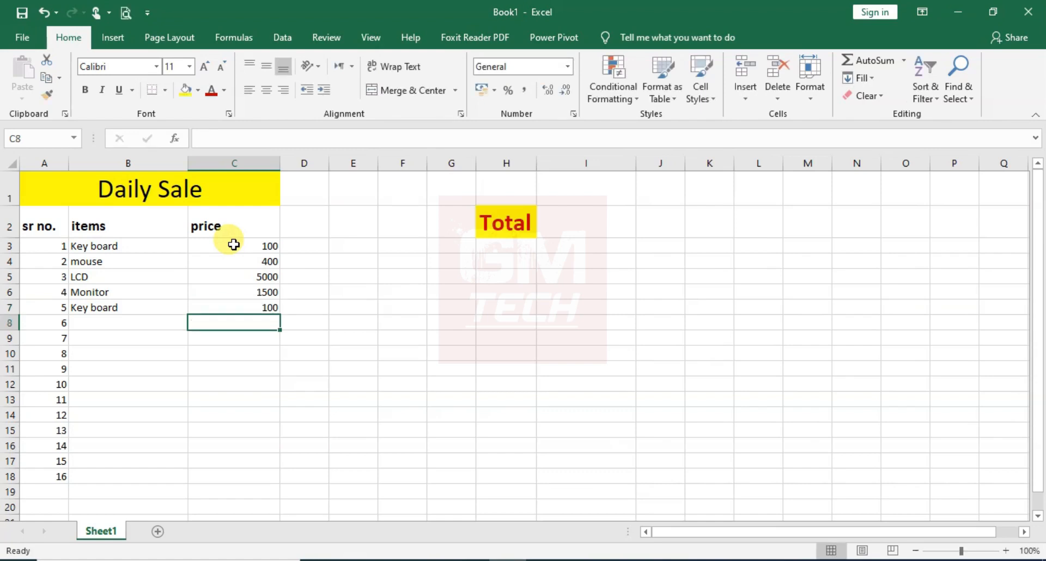
Start an IF formula in cell C3 in place of the first Key board price
{"action": "left_click", "coordinate": [234, 245]}
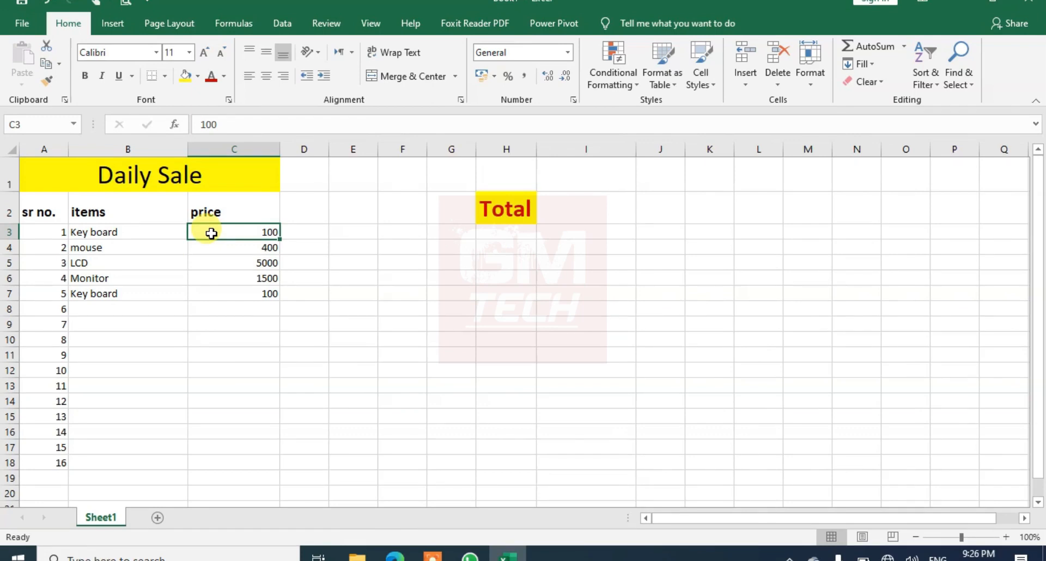
{"action": "type", "text": "="}
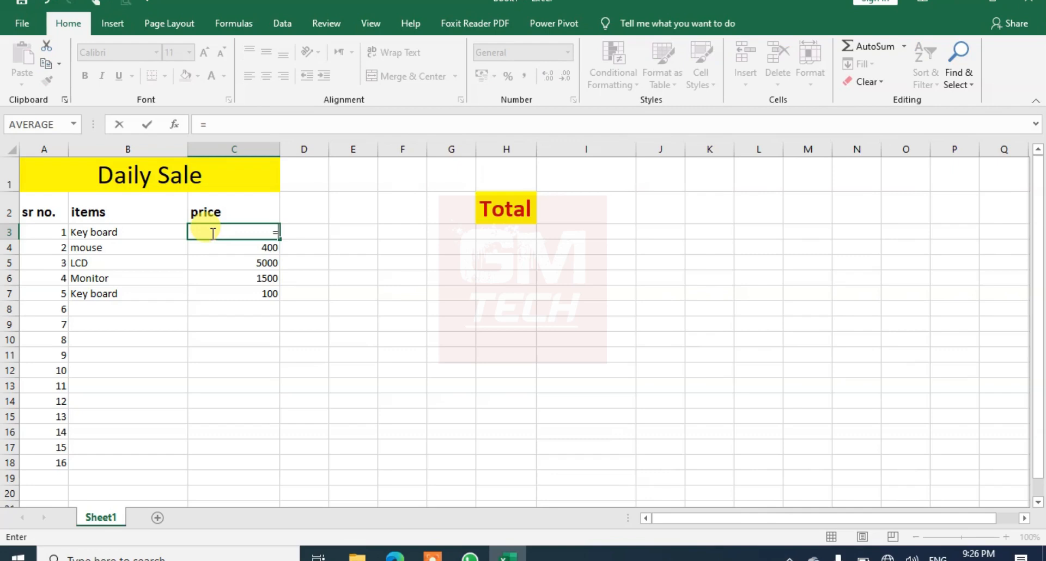
{"action": "type", "text": "if"}
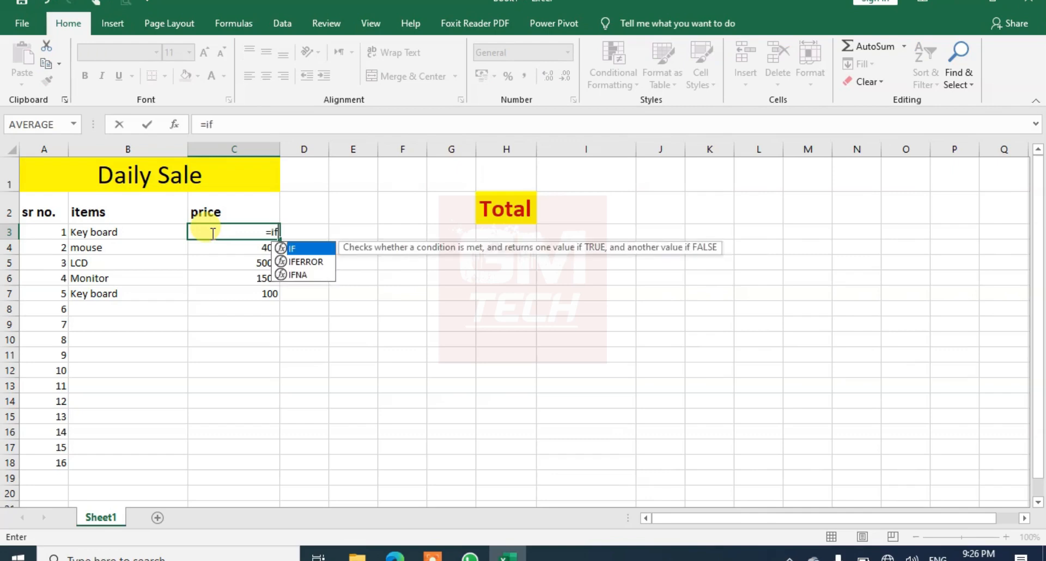
{"action": "type", "text": "s"}
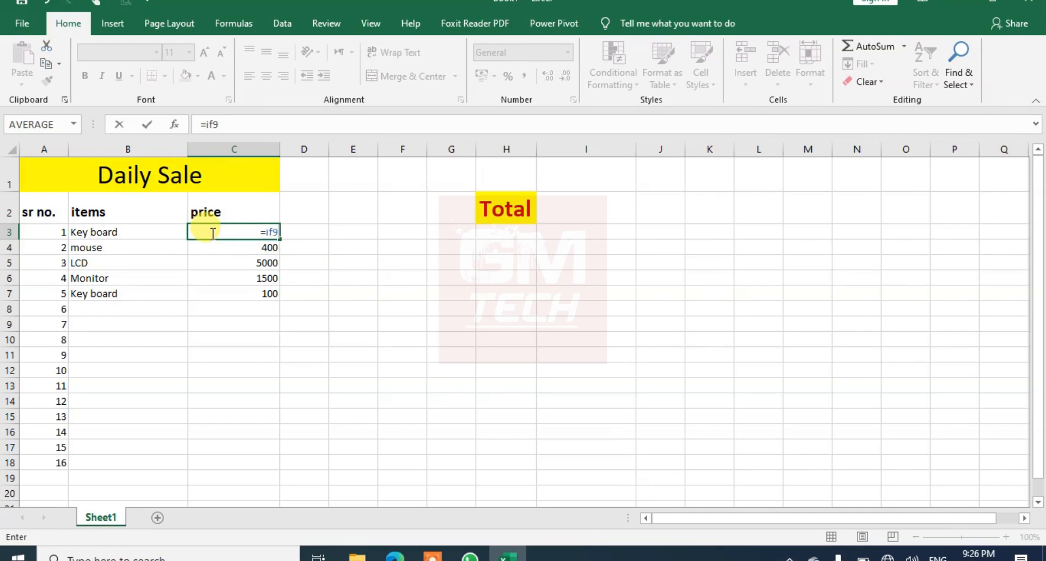
{"action": "key", "text": "BackSpace"}
{"action": "type", "text": "("}
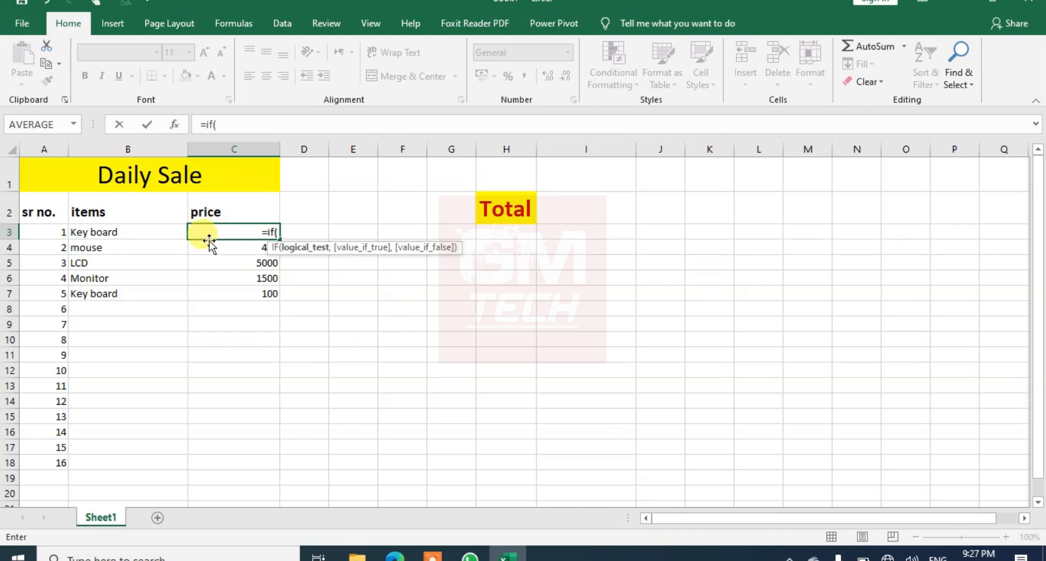
Make the IF formula test whether B3 equals "key board" and return 150 when true
{"action": "left_click", "coordinate": [105, 233]}
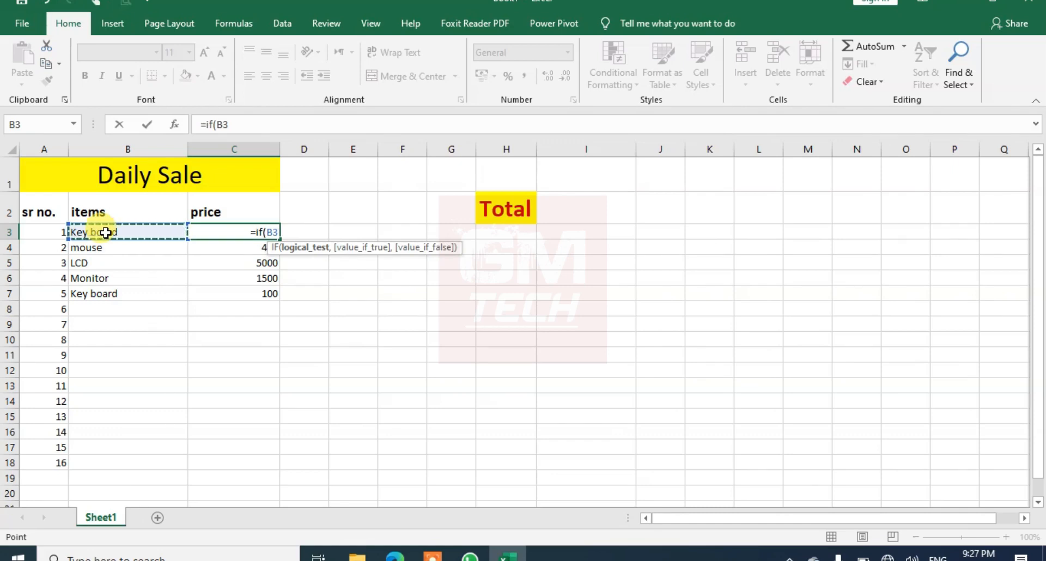
{"action": "type", "text": "="}
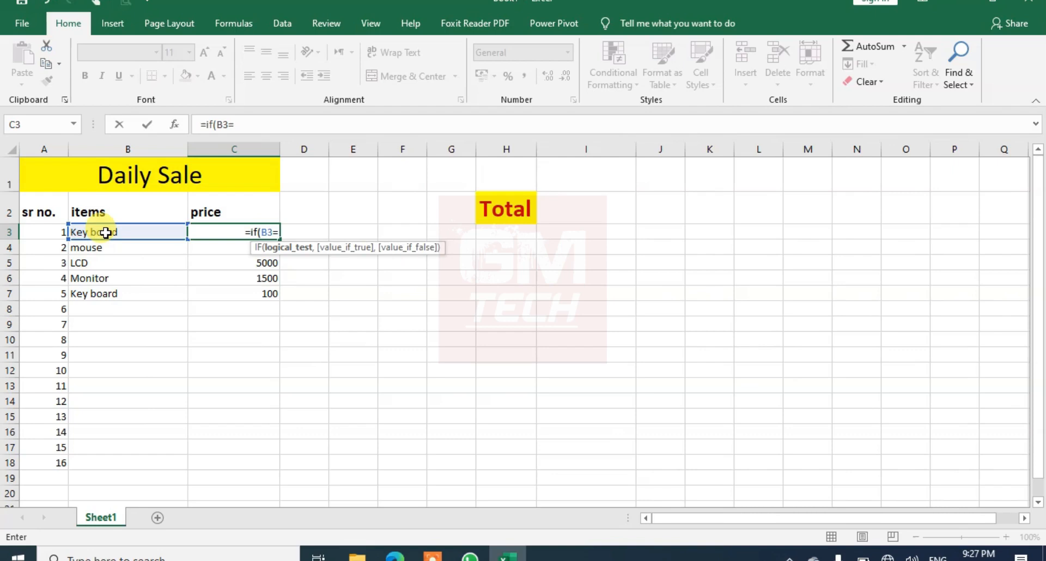
{"action": "type", "text": "\""}
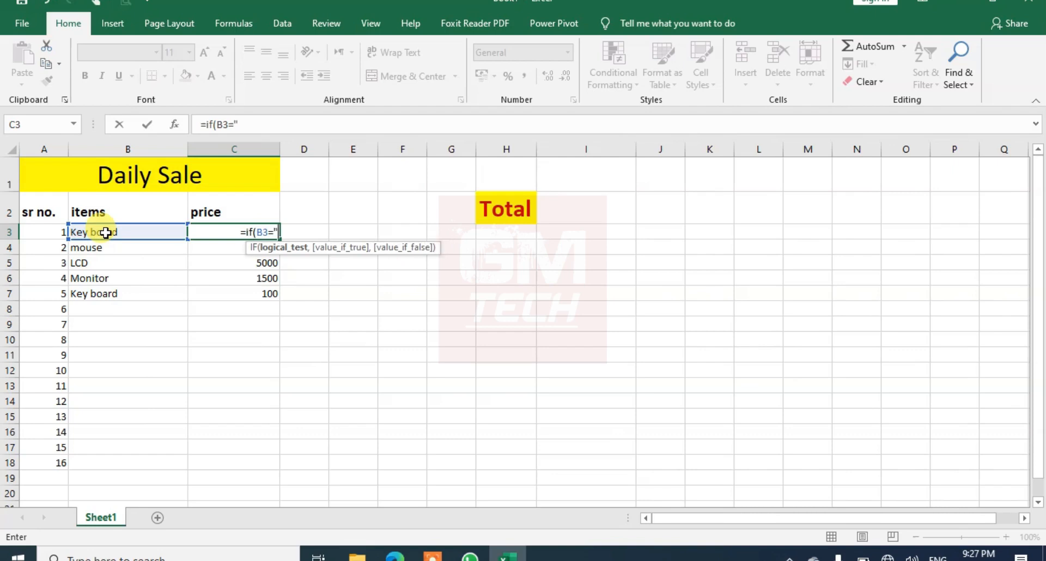
{"action": "type", "text": "key"}
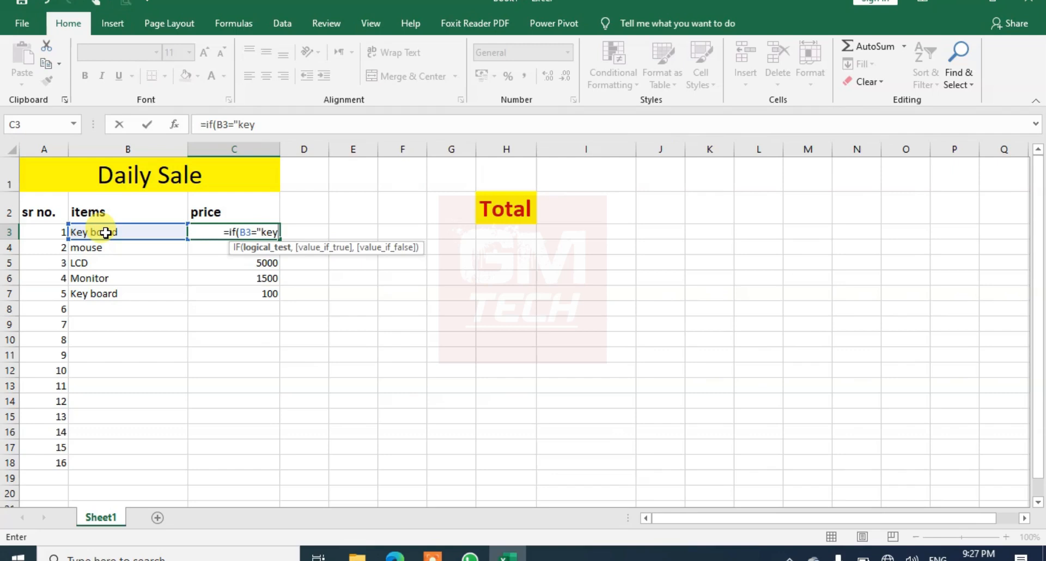
{"action": "type", "text": " boar"}
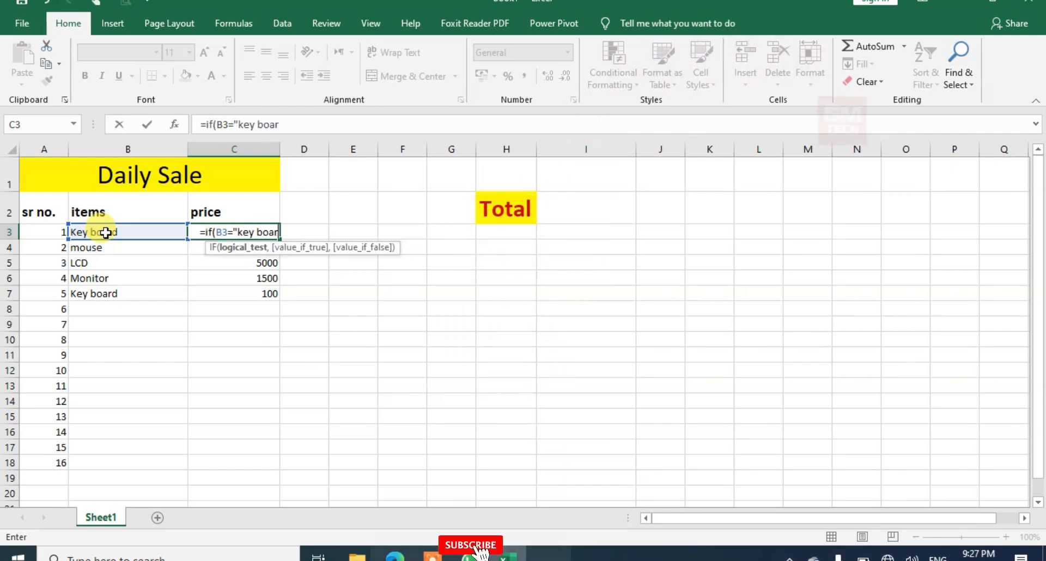
{"action": "type", "text": "d"}
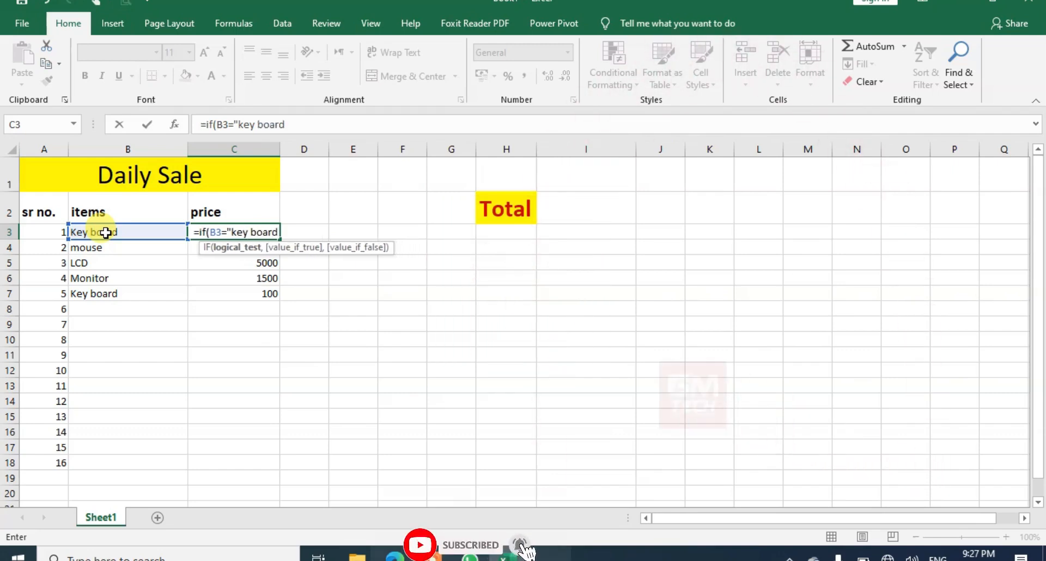
{"action": "type", "text": "\","}
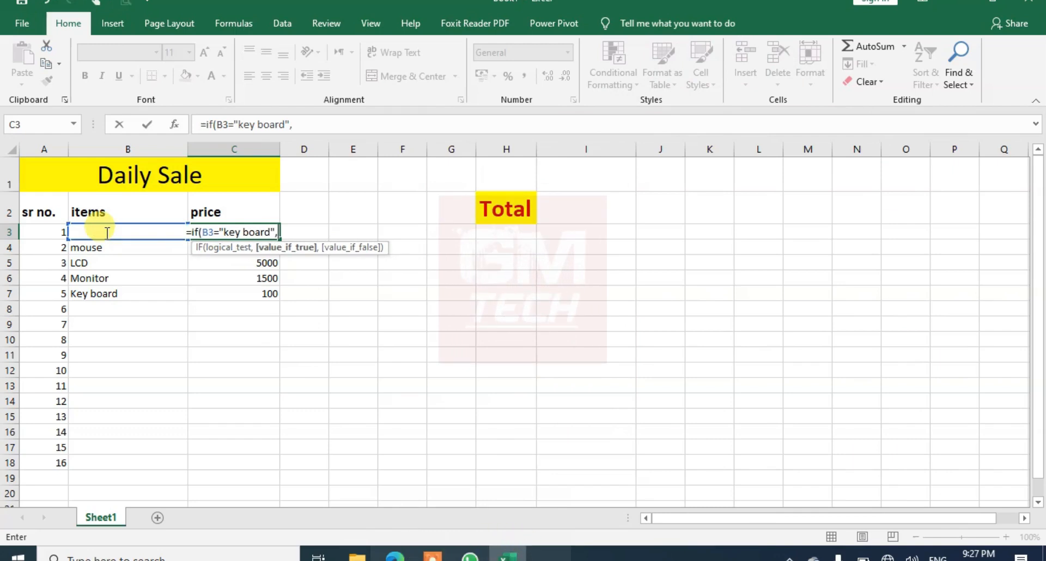
{"action": "type", "text": "150"}
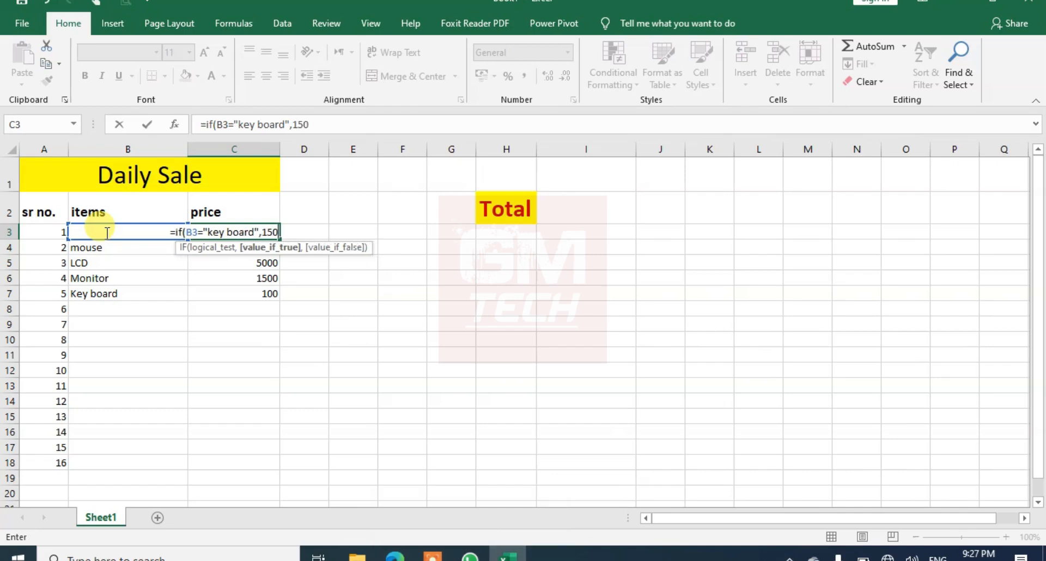
{"action": "type", "text": ","}
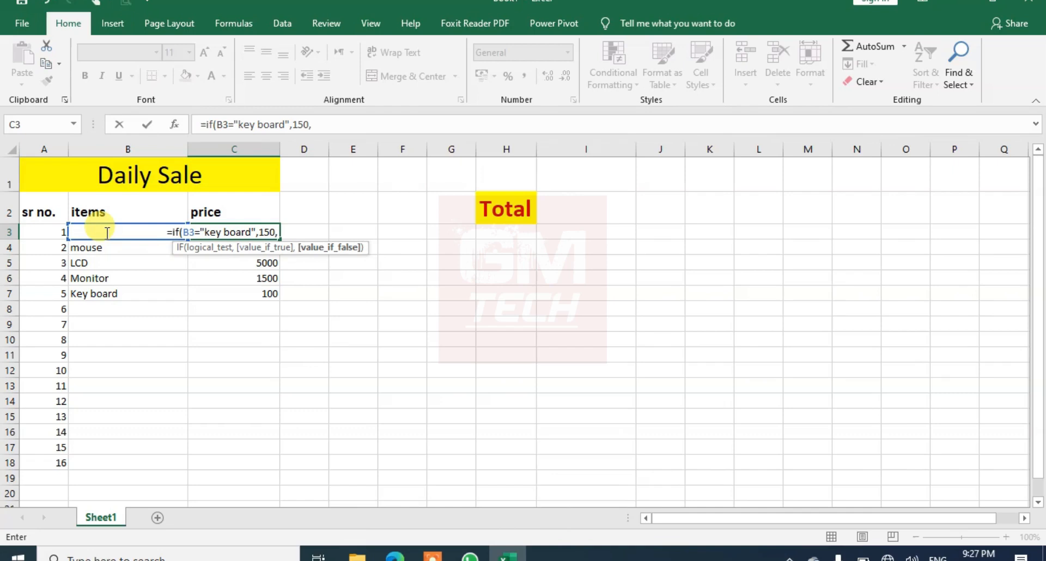
{"action": "type", "text": " if("}
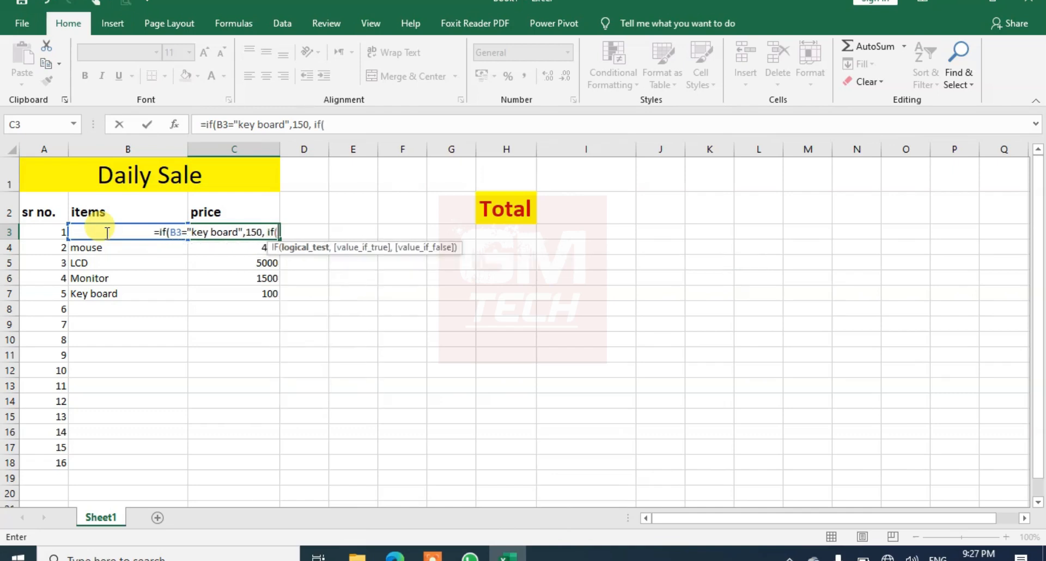
Add a nested IF as the value if false, testing whether B3 equals "mouse"
{"action": "key", "text": "BackSpace"}
{"action": "key", "text": "BackSpace"}
{"action": "key", "text": "BackSpace"}
{"action": "key", "text": "BackSpace"}
{"action": "type", "text": "if(b"}
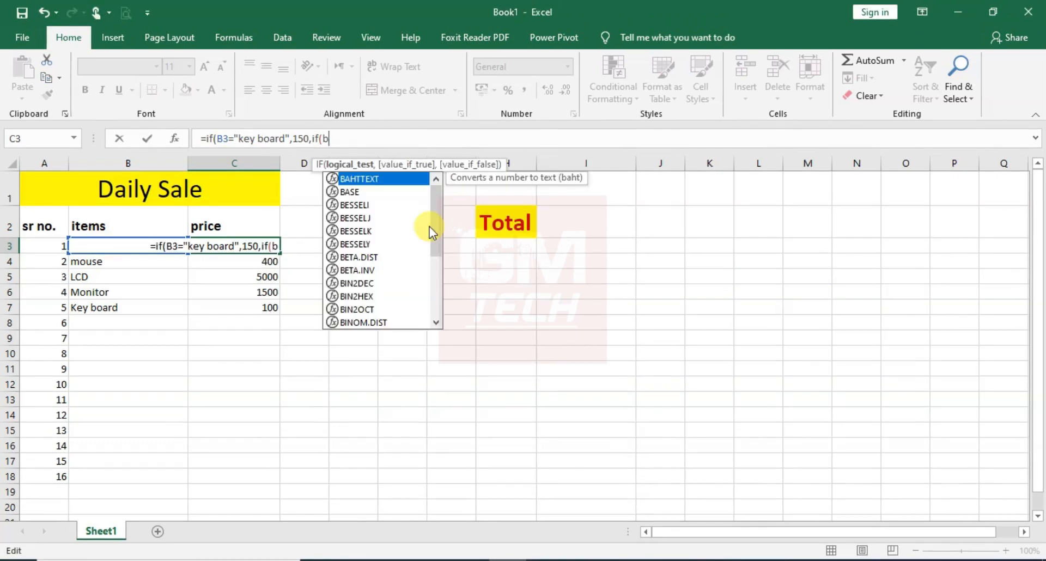
{"action": "type", "text": "3"}
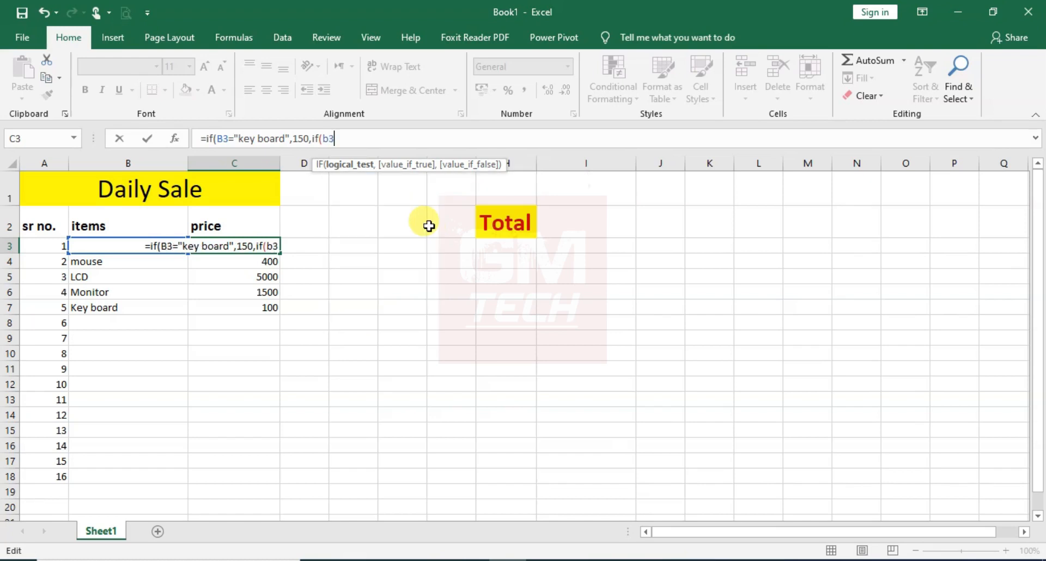
{"action": "type", "text": "="}
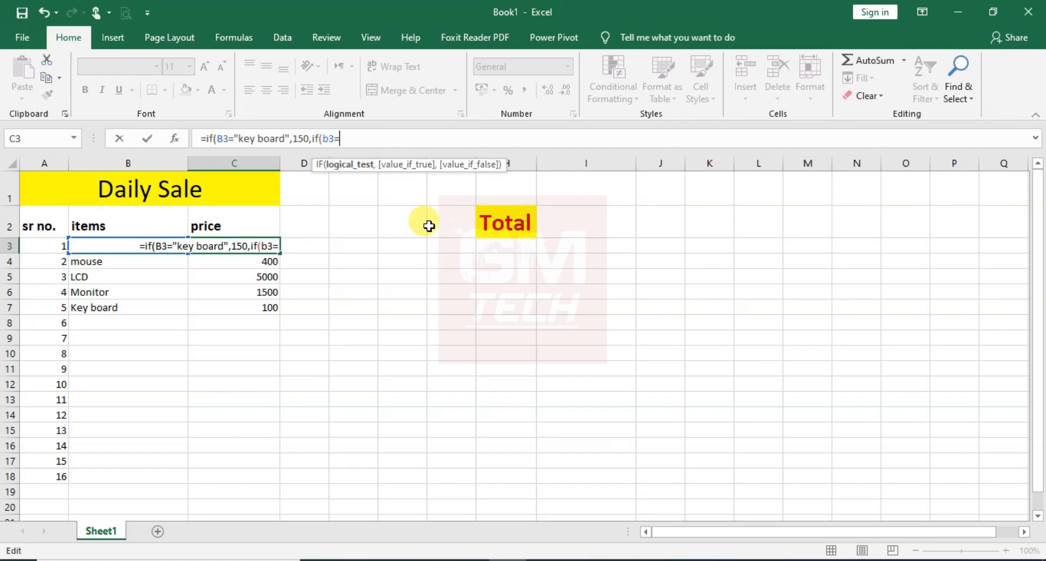
{"action": "type", "text": "\""}
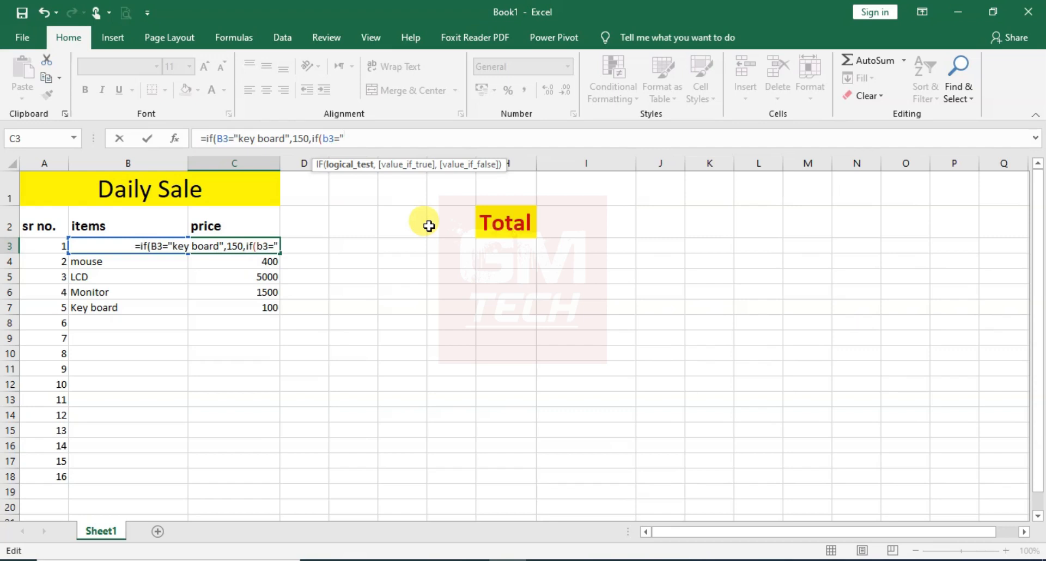
{"action": "type", "text": "mouse"}
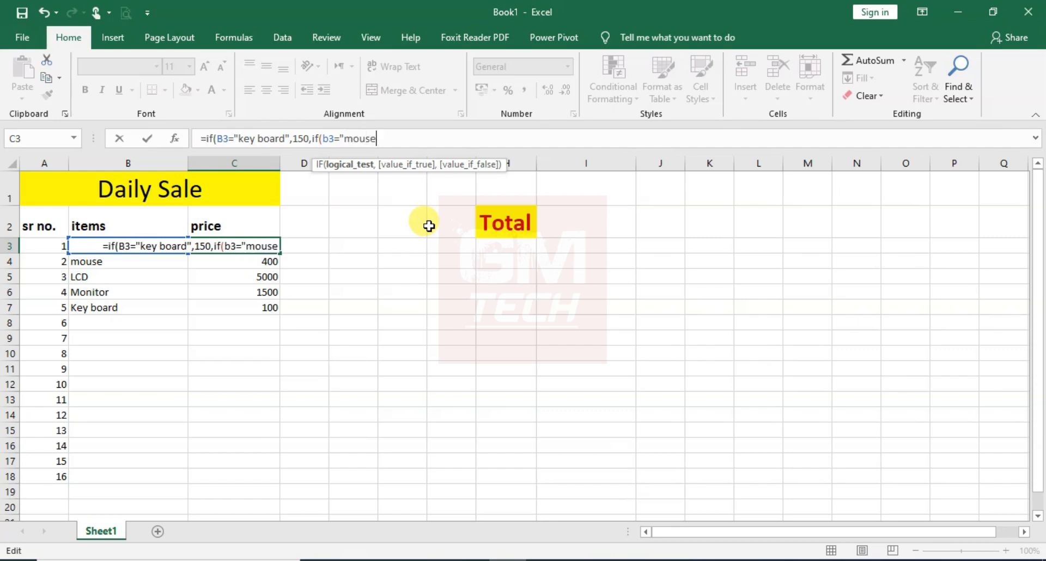
{"action": "type", "text": "\","}
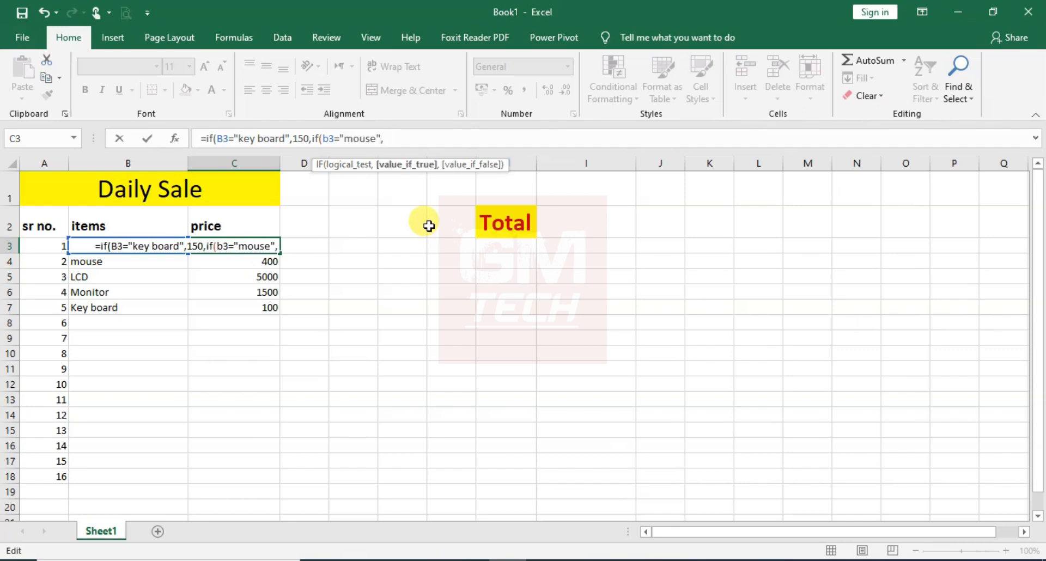
{"action": "type", "text": "150"}
Set the nested IF's value if true to 100 and close the formula
{"action": "key", "text": "BackSpace"}
{"action": "key", "text": "BackSpace"}
{"action": "type", "text": "00"}
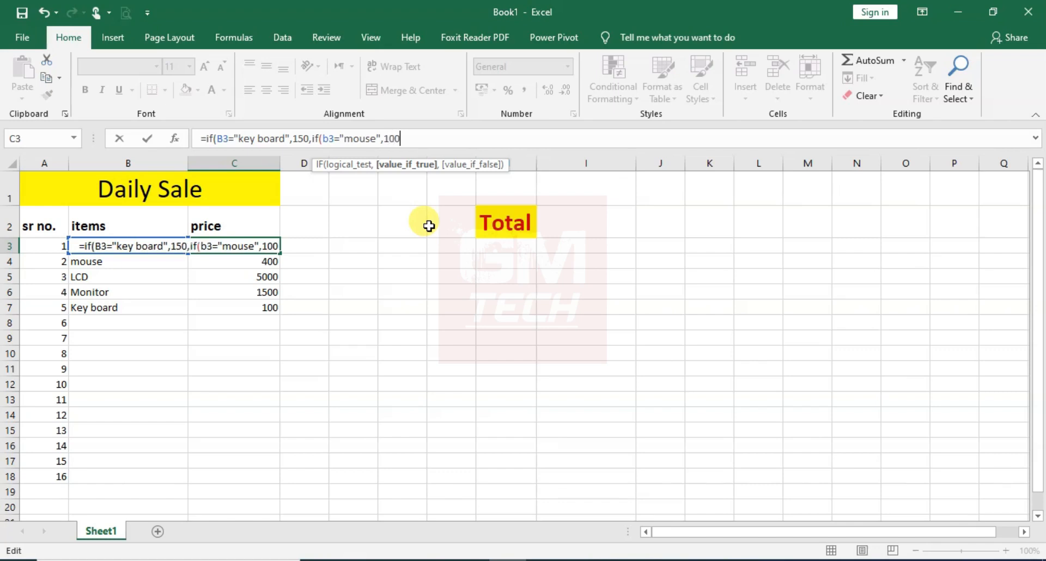
{"action": "type", "text": "\""}
{"action": "type", "text": ")"}
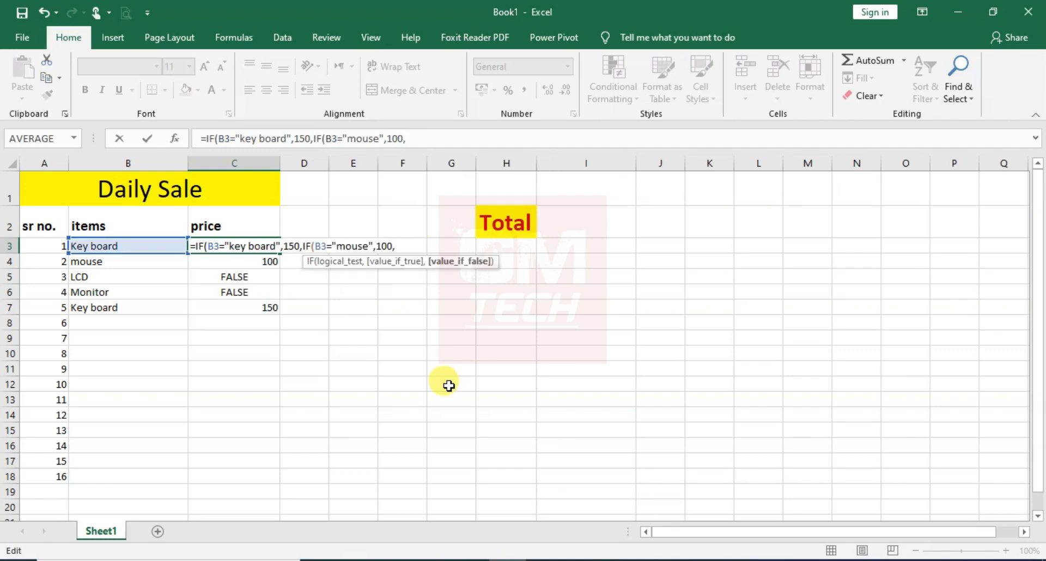
Add a third nested IF as the value if false, testing whether B3 equals "LCD"
{"action": "type", "text": "i"}
{"action": "type", "text": "("}
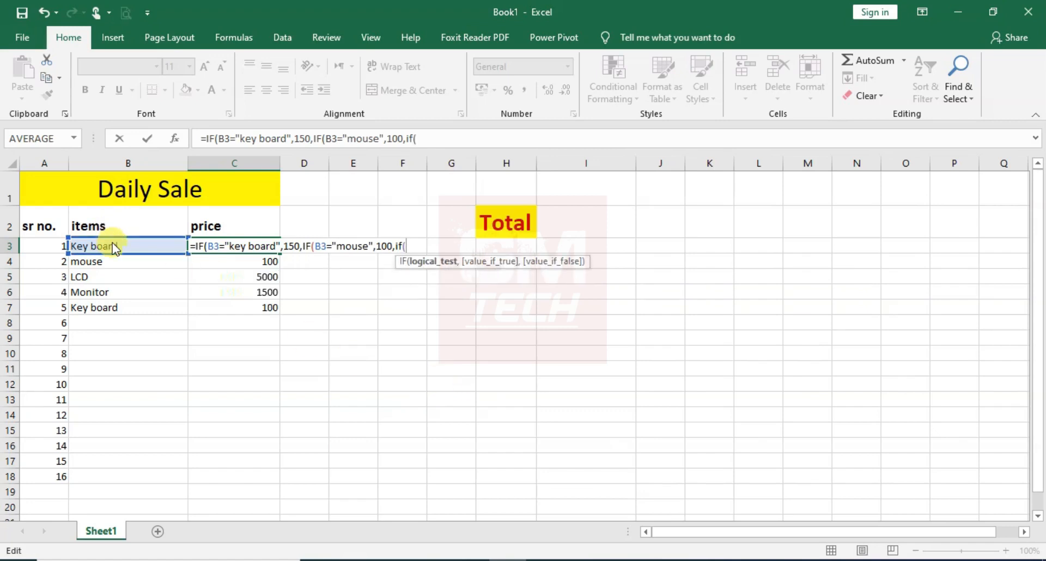
{"action": "type", "text": "b"}
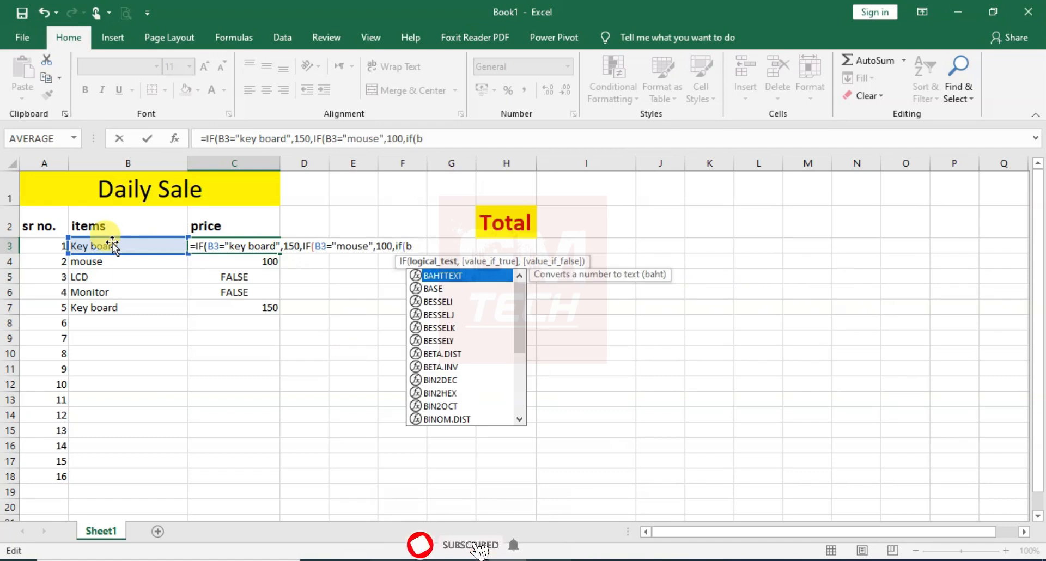
{"action": "type", "text": "3="}
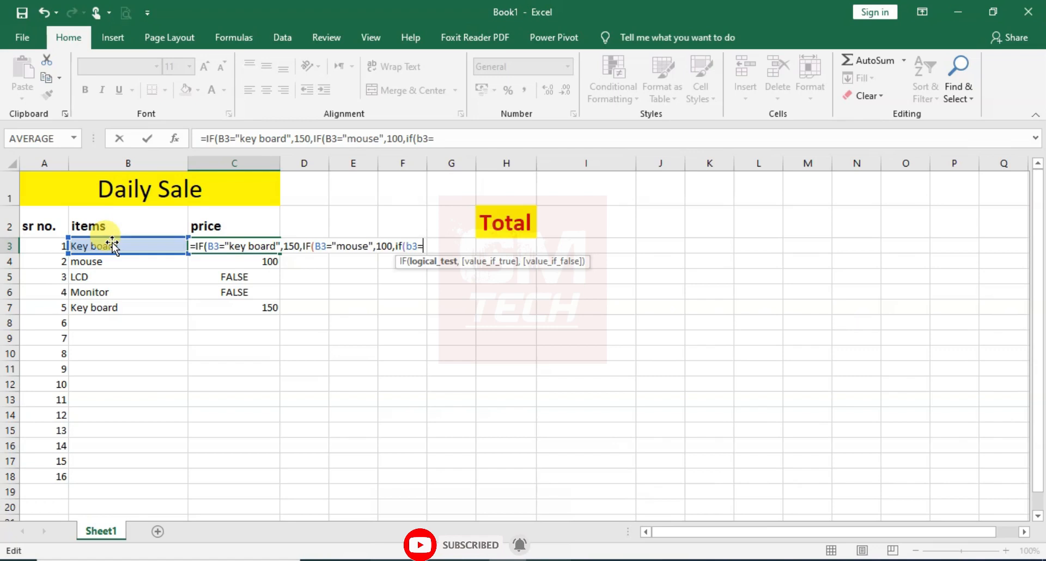
{"action": "type", "text": "LCD"}
{"action": "key", "text": "BackSpace"}
{"action": "key", "text": "BackSpace"}
{"action": "key", "text": "BackSpace"}
{"action": "type", "text": "LCD\","}
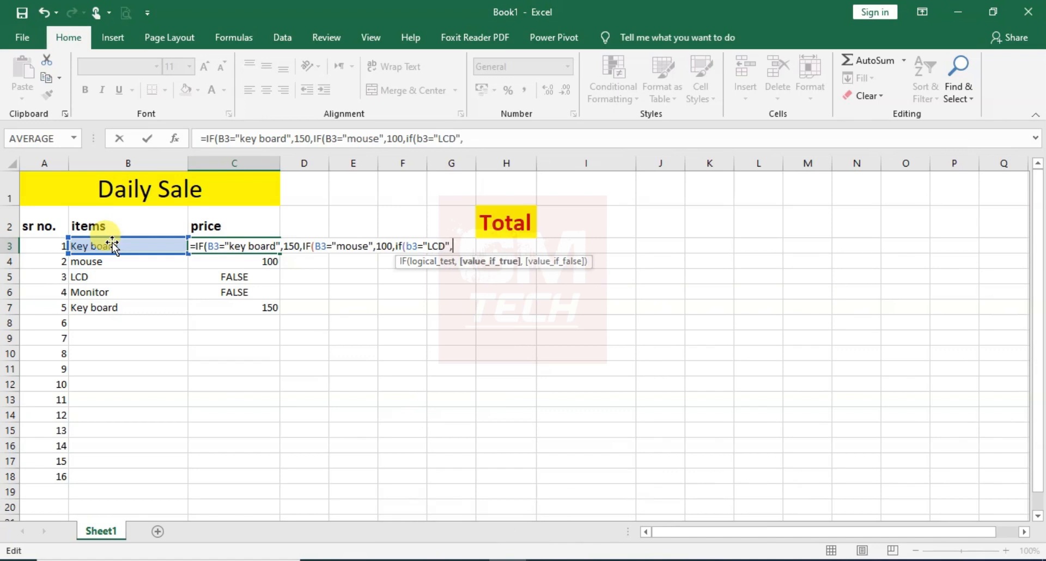
{"action": "type", "text": "1"}
Set the LCD test's value if true to 3000
{"action": "key", "text": "BackSpace"}
{"action": "type", "text": "3000,IF"}
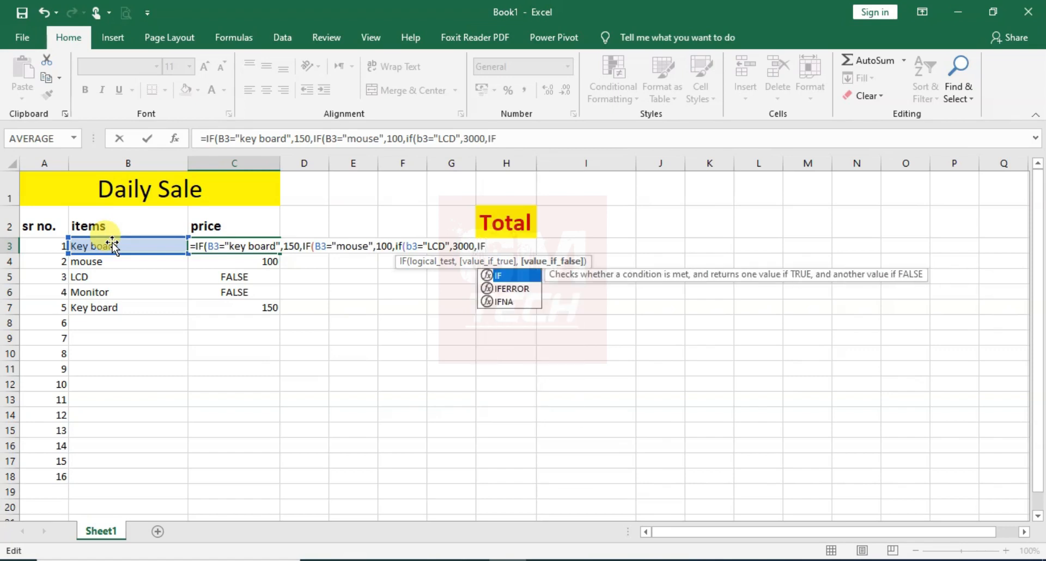
{"action": "type", "text": "9"}
Start a fourth nested IF as the value if false, with a logical test comparing B3
{"action": "key", "text": "BackSpace"}
{"action": "type", "text": "(B3"}
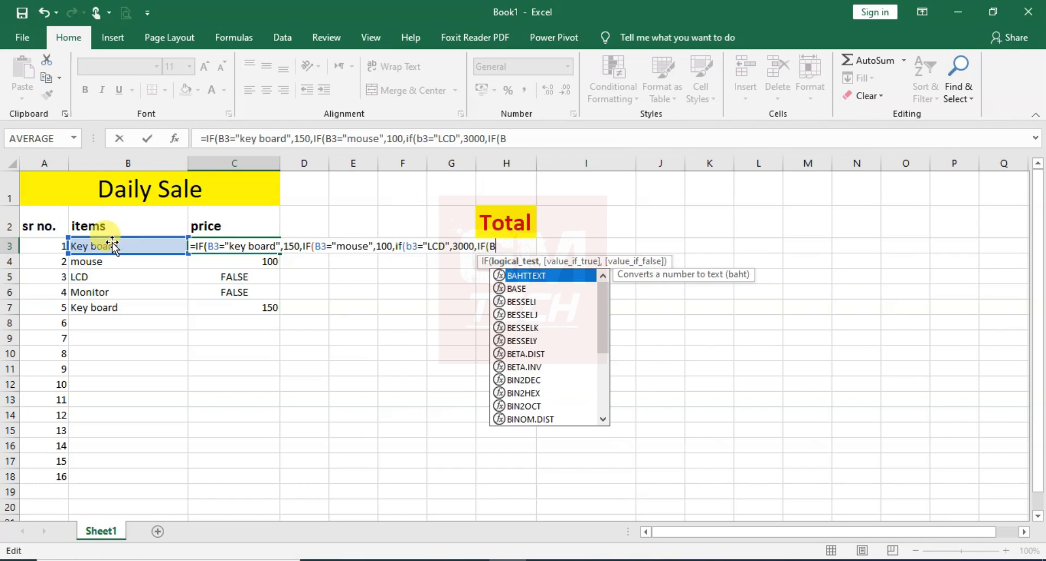
{"action": "type", "text": "=MO"}
{"action": "key", "text": "BackSpace"}
{"action": "key", "text": "BackSpace"}
{"action": "type", "text": "Mo"}
{"action": "key", "text": "BackSpace"}
{"action": "key", "text": "BackSpace"}
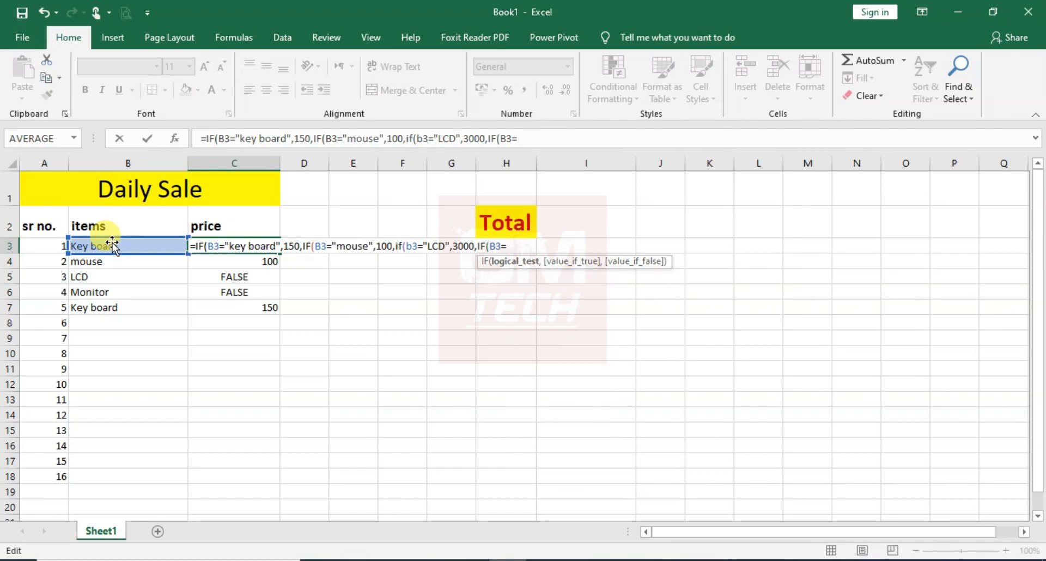
Complete the fourth IF's test with "Monitor" and return 1500 when true
{"action": "type", "text": "\"Mo"}
{"action": "key", "text": "BackSpace"}
{"action": "key", "text": "BackSpace"}
{"action": "type", "text": "Moit"}
{"action": "type", "text": "nitor"}
{"action": "type", "text": "\","}
{"action": "type", "text": "1500"}
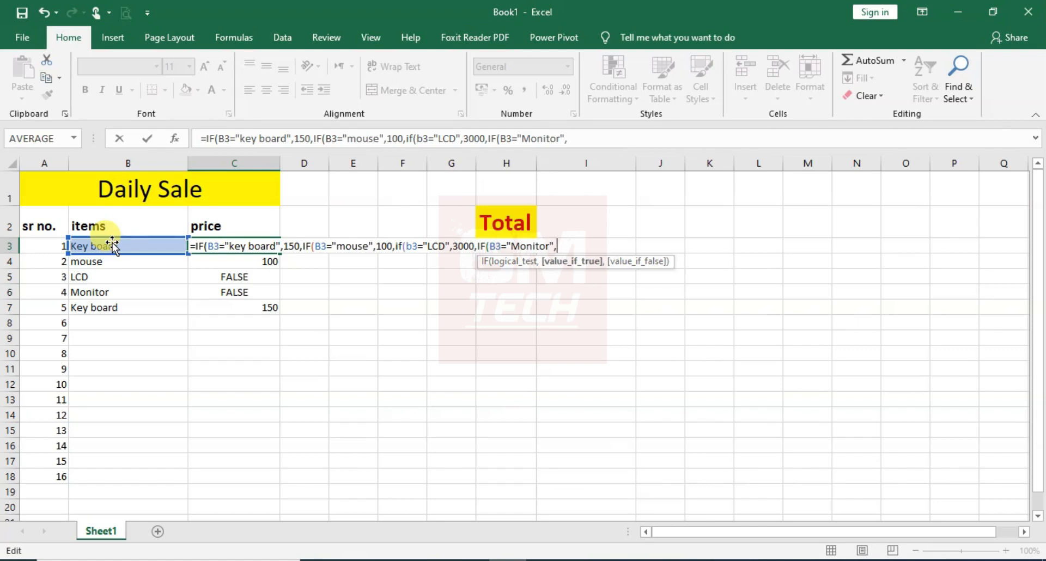
{"action": "type", "text": ",if"}
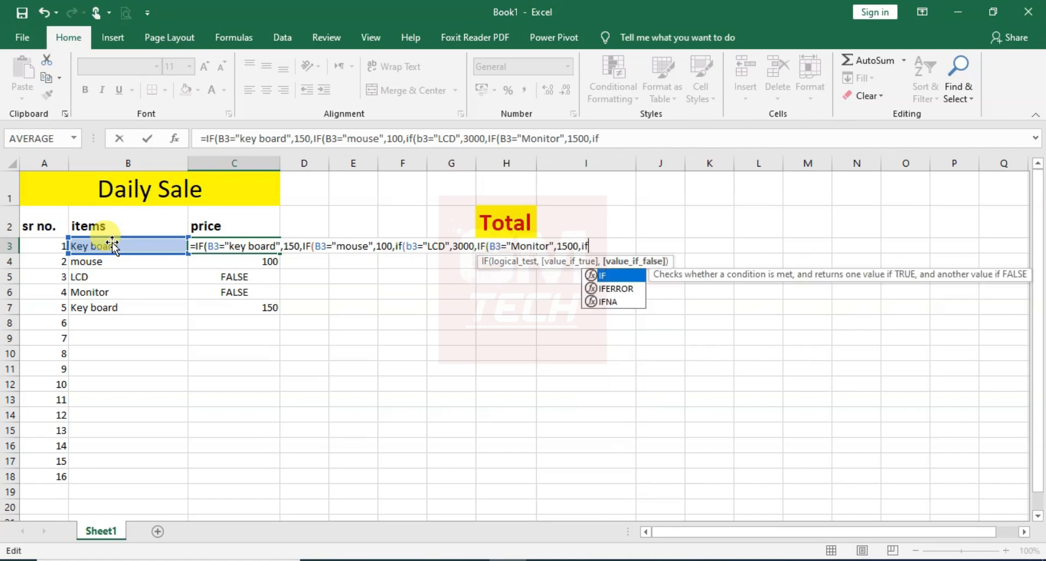
{"action": "key", "text": "BackSpace"}
{"action": "key", "text": "BackSpace"}
{"action": "key", "text": "BackSpace"}
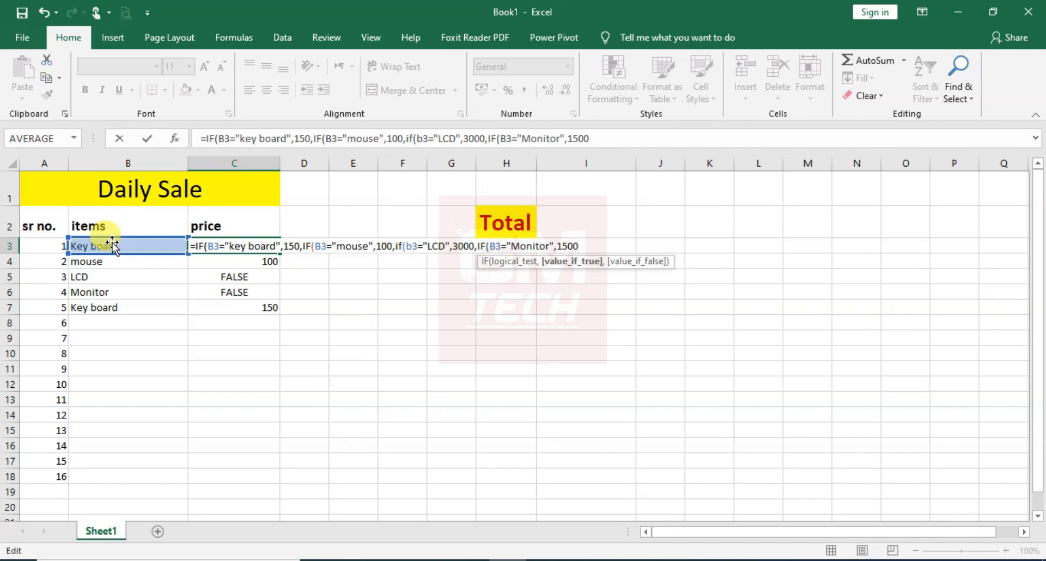
Close all four nested IFs with parentheses and commit the formula in C3
{"action": "type", "text": ")"}
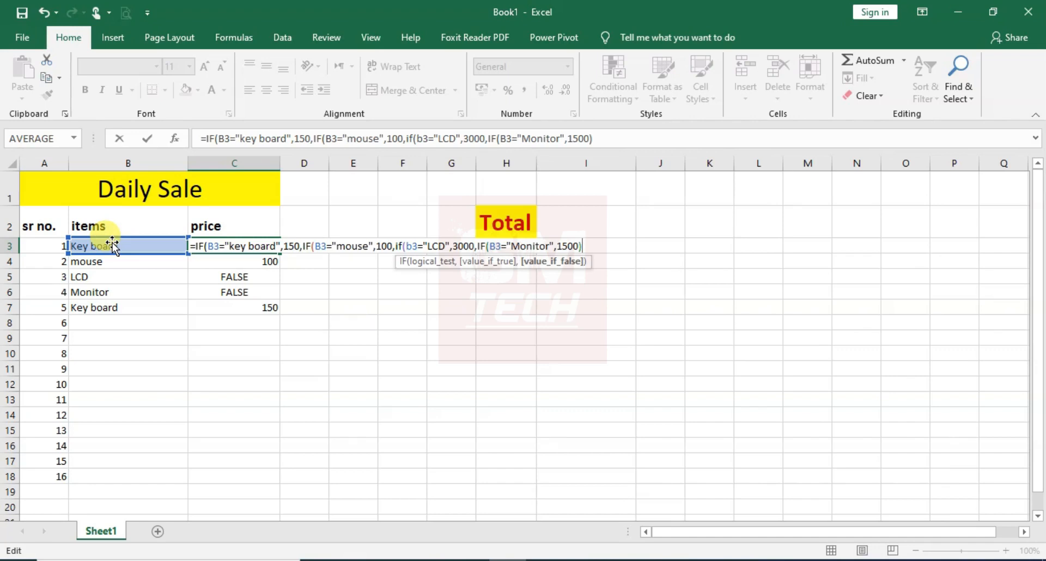
{"action": "type", "text": ")))"}
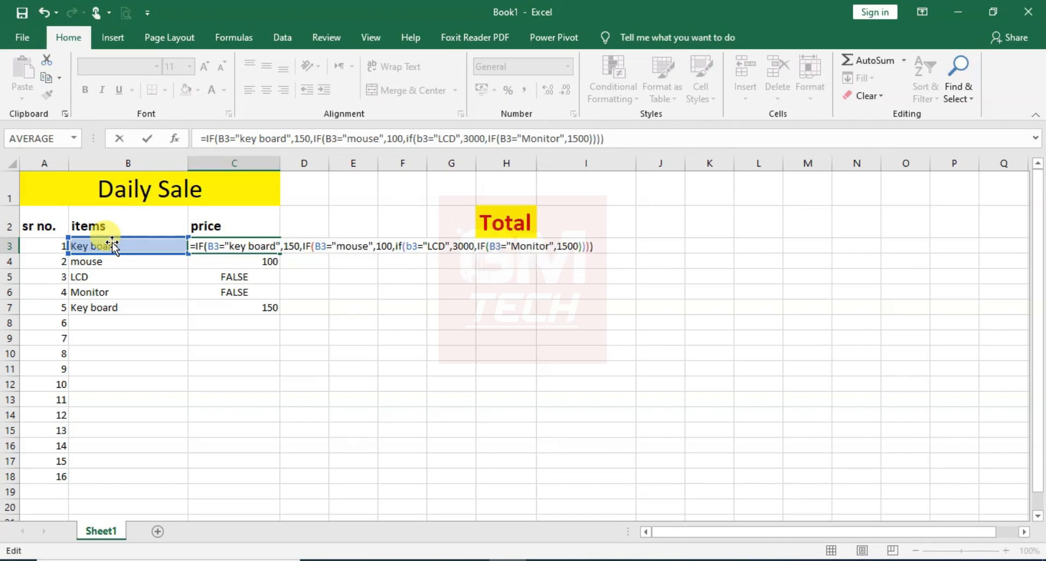
{"action": "key", "text": "Return"}
Fill the C3 price formula down the price column through C18
{"action": "left_click", "coordinate": [215, 244]}
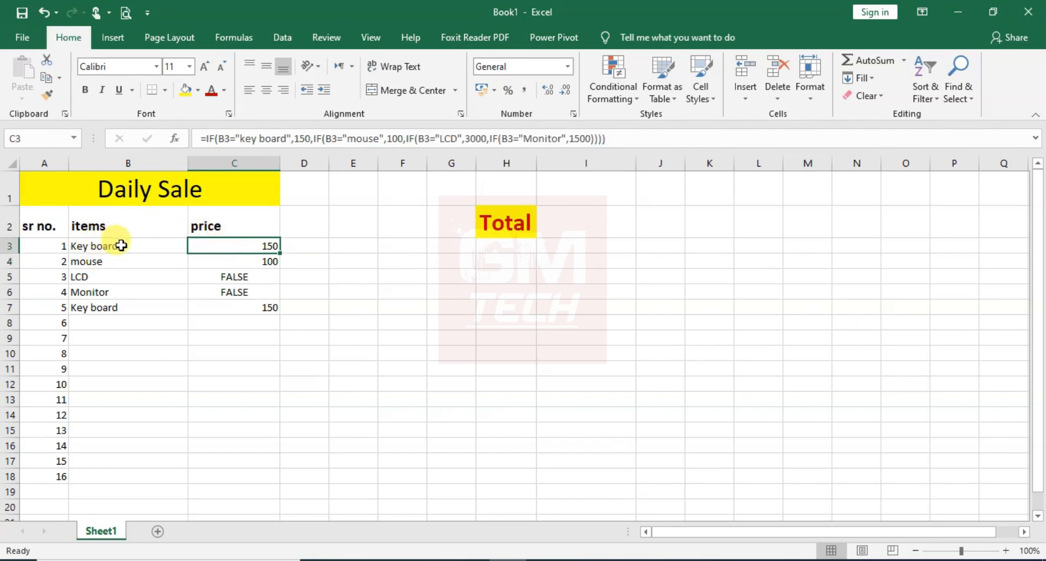
{"action": "double_click", "coordinate": [280, 252]}
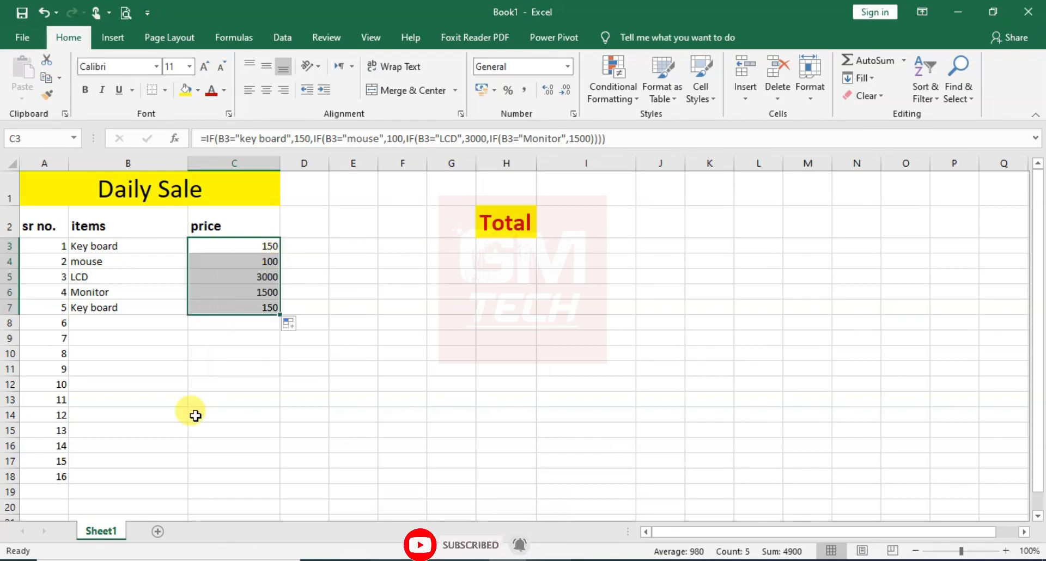
{"action": "double_click", "coordinate": [280, 315]}
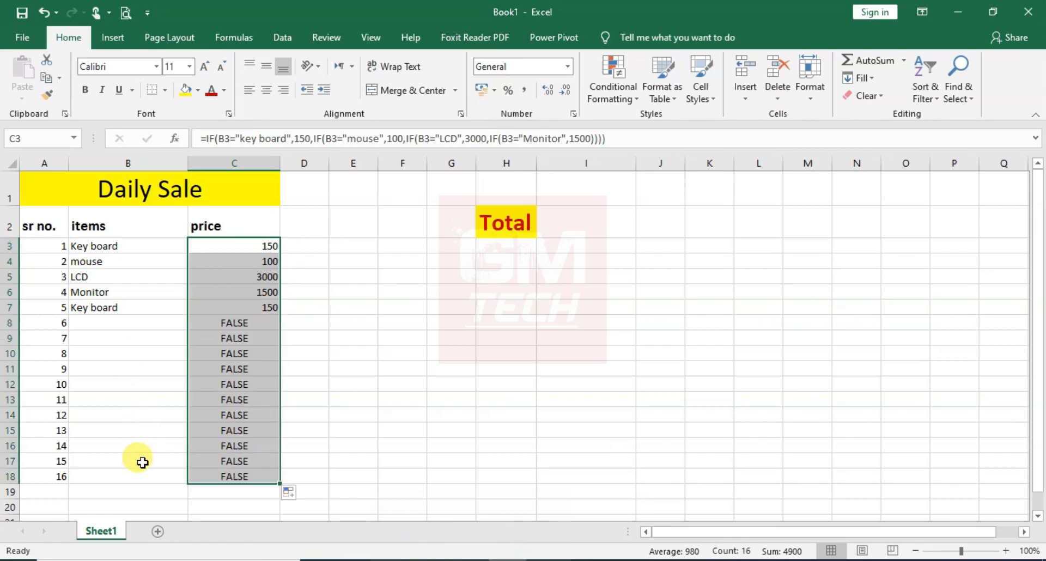
Enter the items Monitor, Key board and LCD in cells B8 to B10
{"action": "left_click", "coordinate": [140, 329]}
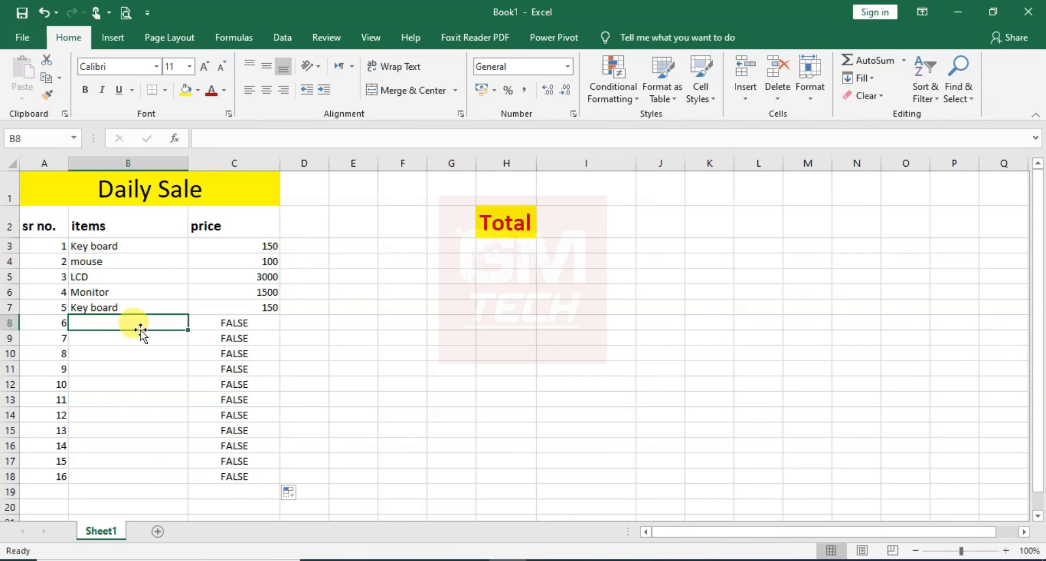
{"action": "type", "text": "monitor"}
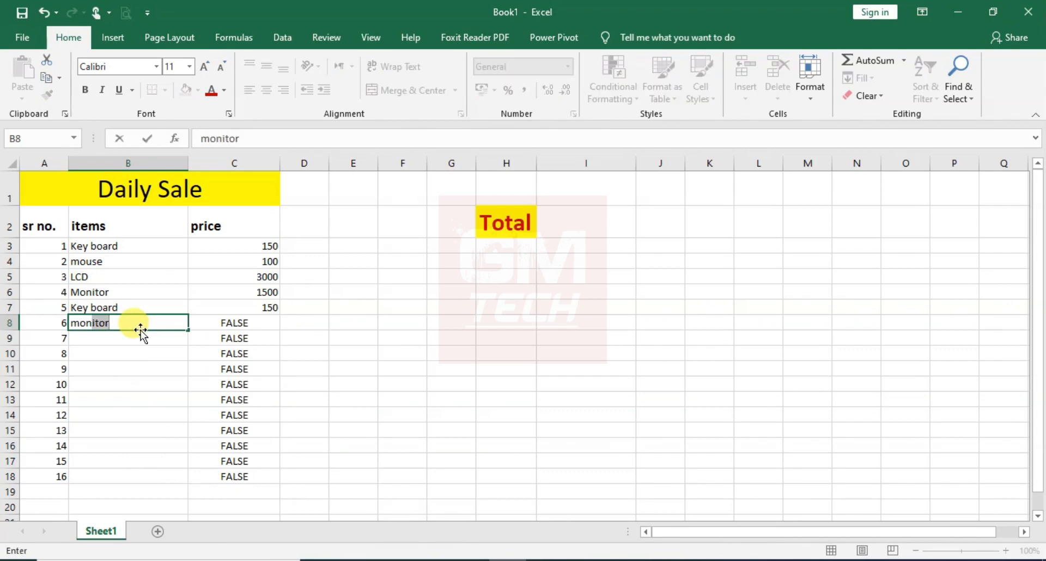
{"action": "key", "text": "Return"}
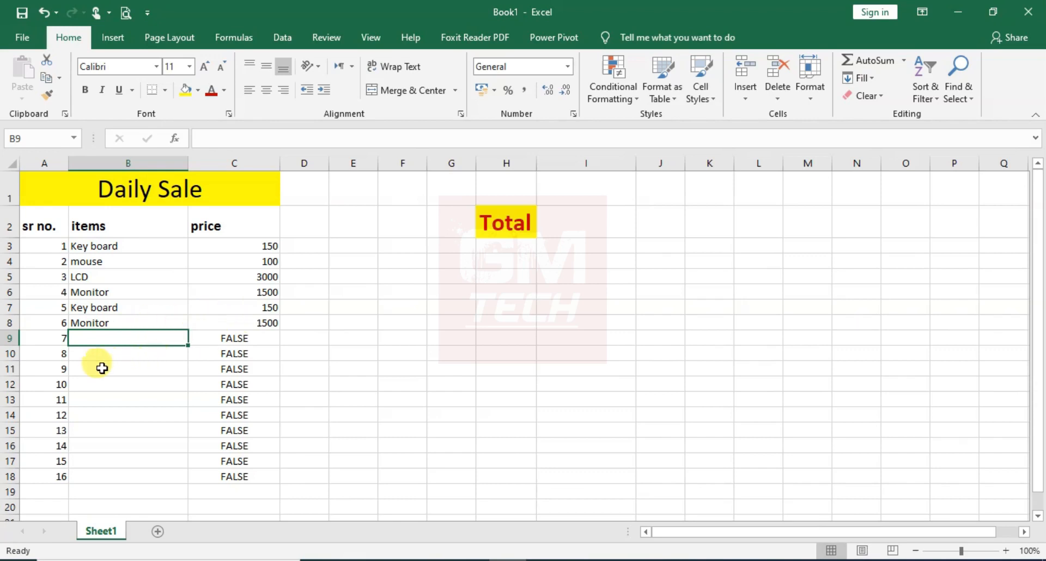
{"action": "type", "text": "key"}
{"action": "key", "text": "Return"}
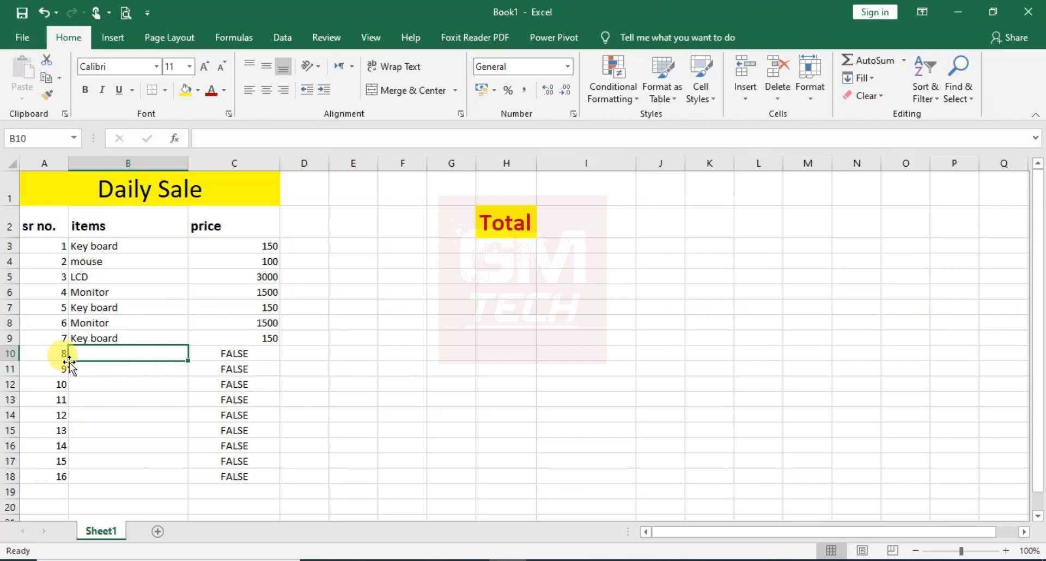
{"action": "type", "text": "lcD"}
{"action": "key", "text": "Return"}
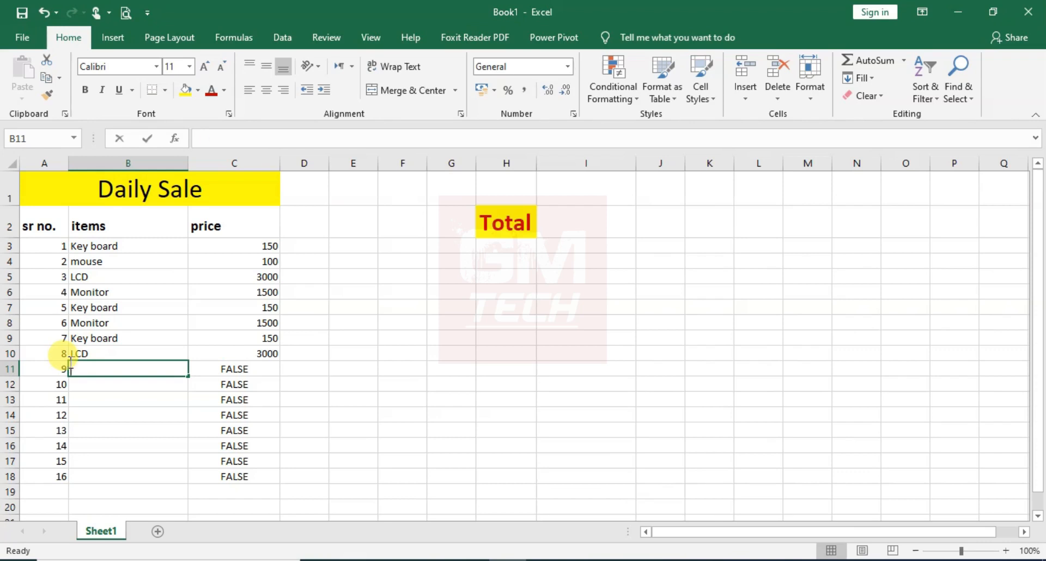
Enter mouse in B11 and Key board in both B12 and B13
{"action": "type", "text": "mou"}
{"action": "key", "text": "Return"}
{"action": "type", "text": "key board"}
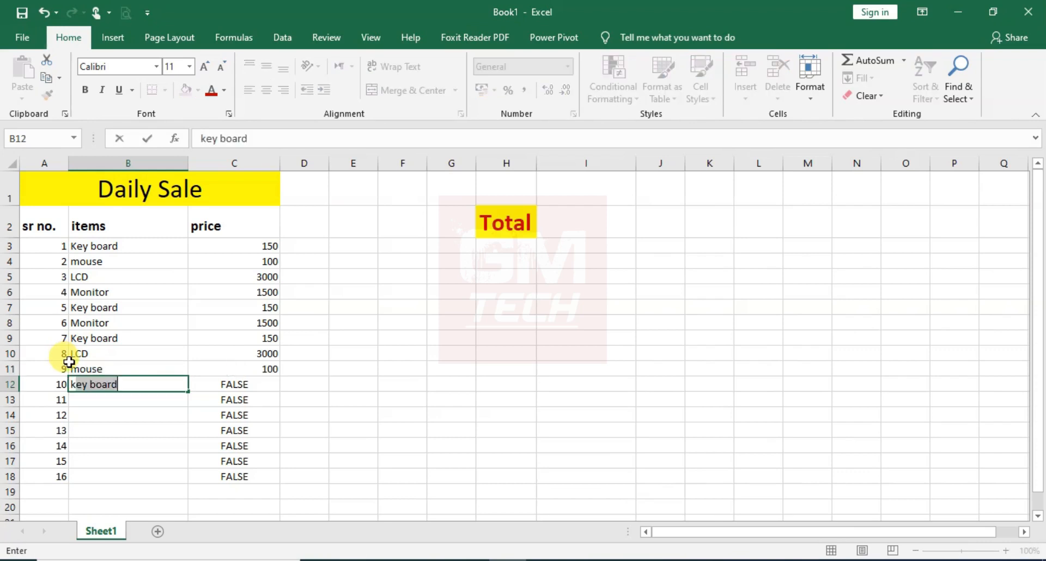
{"action": "key", "text": "Return"}
{"action": "type", "text": "k"}
{"action": "key", "text": "Return"}
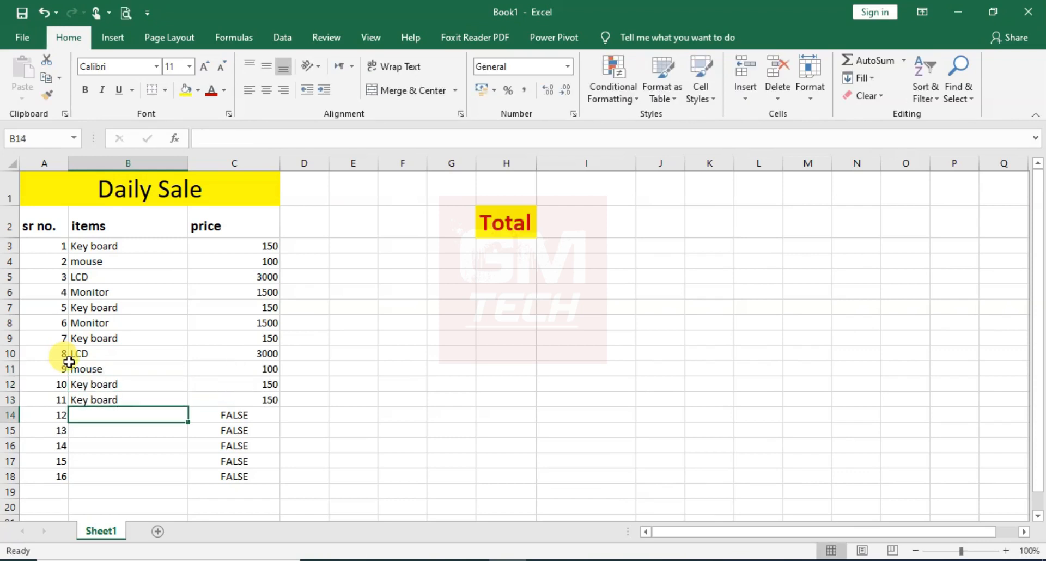
Enter LCD in B14, Monitor in B15, and Key board in both B16 and B17
{"action": "type", "text": "lCD"}
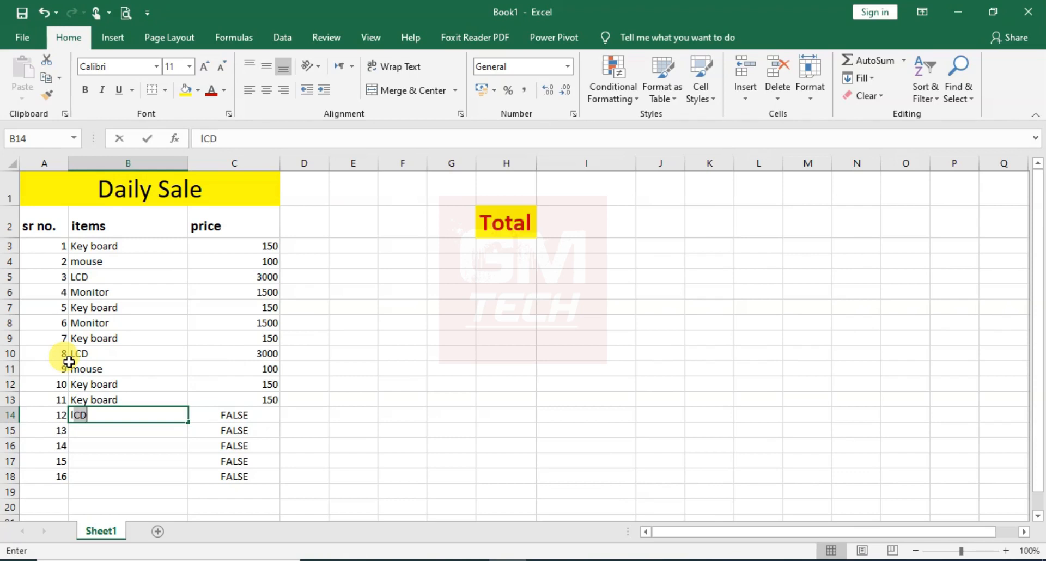
{"action": "key", "text": "Return"}
{"action": "type", "text": "m"}
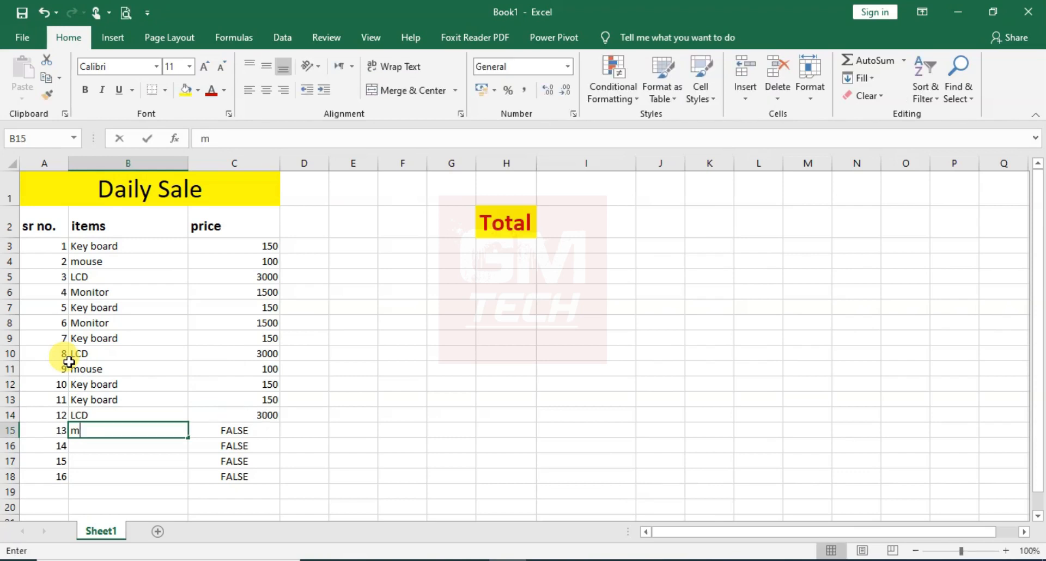
{"action": "type", "text": "on"}
{"action": "key", "text": "Return"}
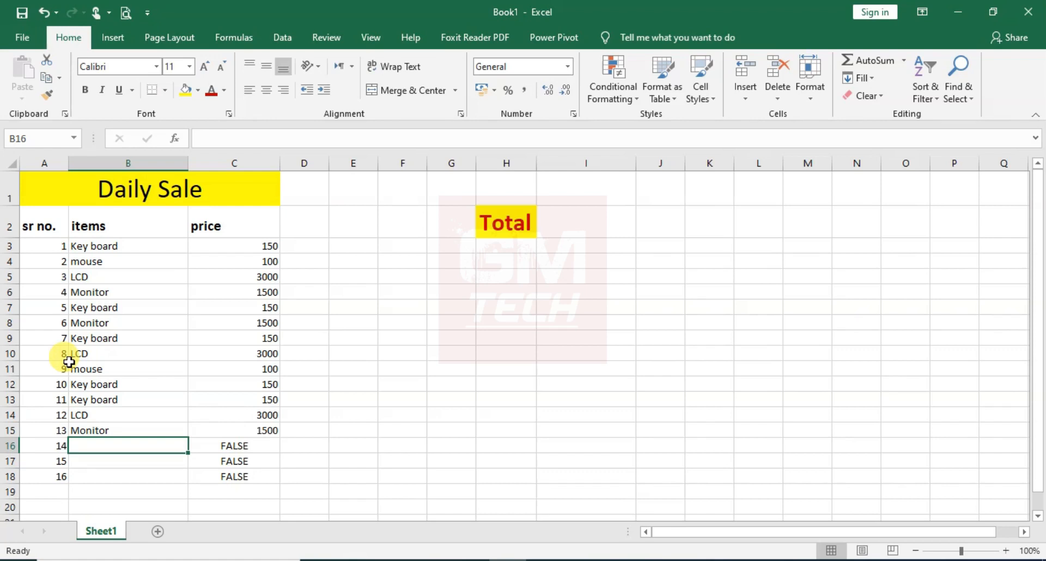
{"action": "type", "text": "Key board"}
{"action": "key", "text": "Return"}
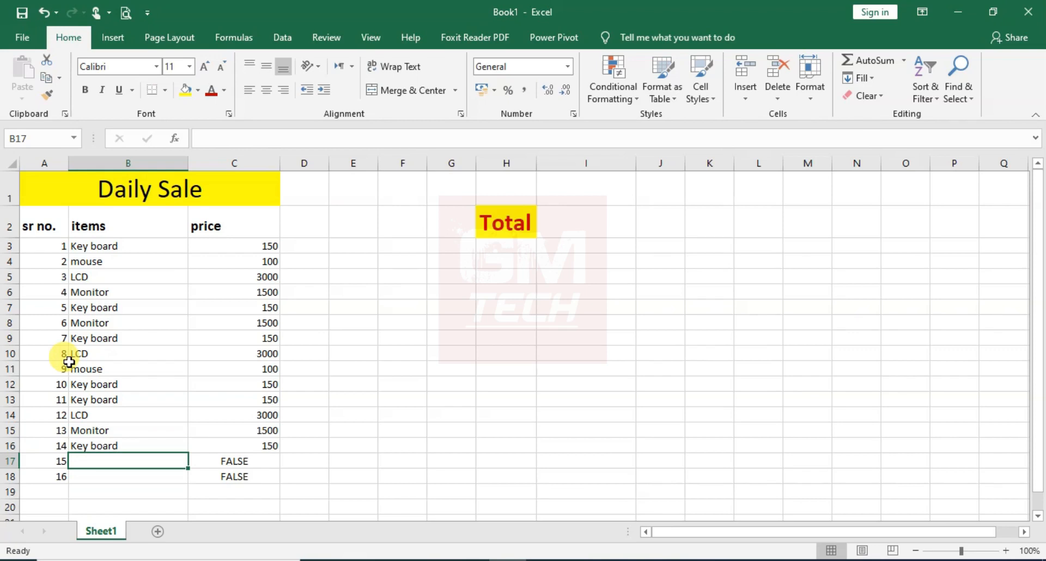
{"action": "type", "text": "K"}
{"action": "key", "text": "Return"}
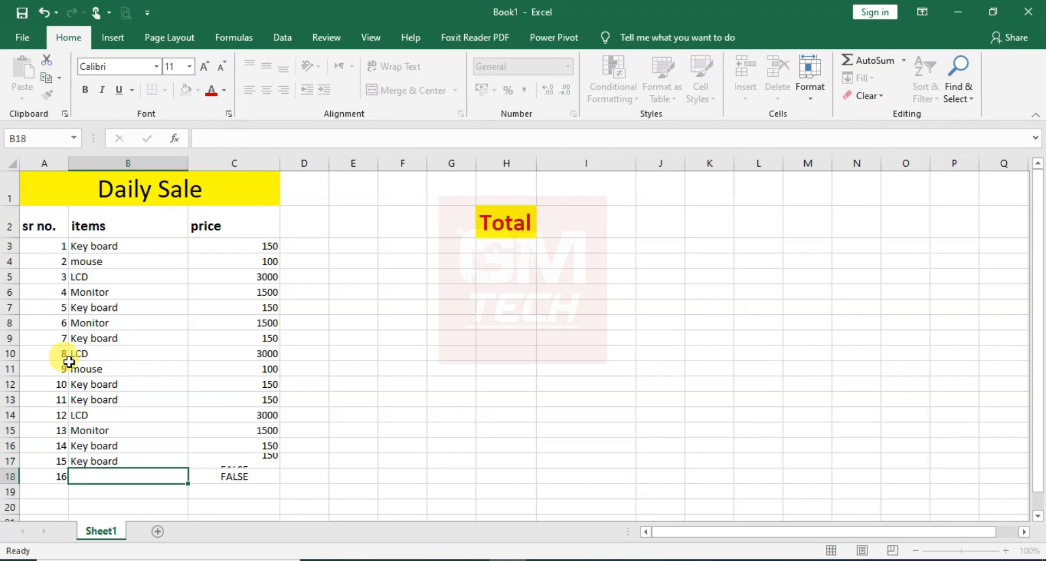
Enter mouse as the last item in cell B18
{"action": "type", "text": "m"}
{"action": "key", "text": "Return"}
{"action": "key", "text": "Up"}
{"action": "type", "text": "moou"}
{"action": "key", "text": "BackSpace"}
{"action": "key", "text": "BackSpace"}
{"action": "type", "text": "u"}
{"action": "key", "text": "Return"}
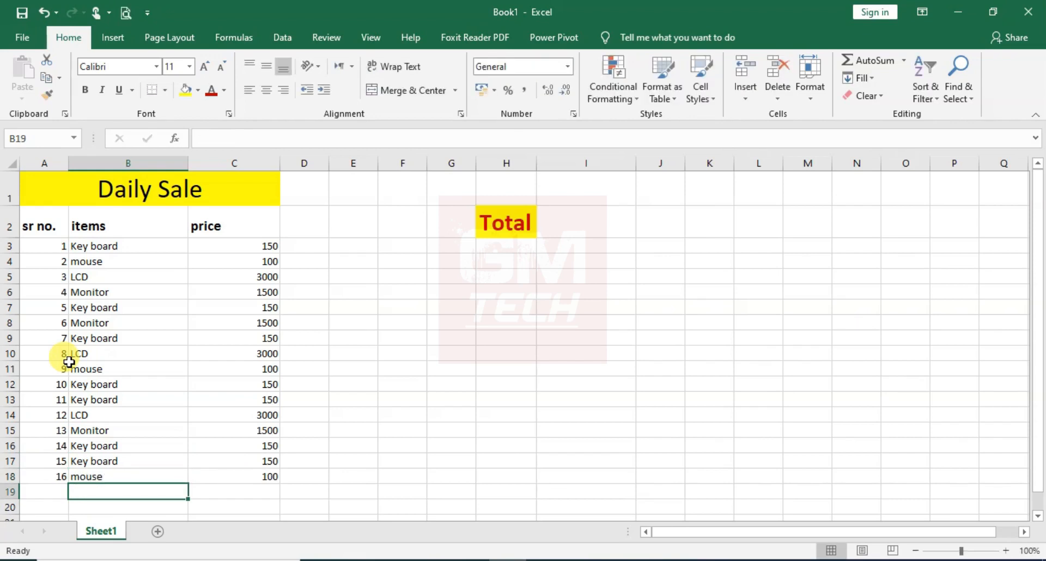
Sum the prices in C3:C18 in cell I2, beside the Total label
{"action": "left_click", "coordinate": [561, 210]}
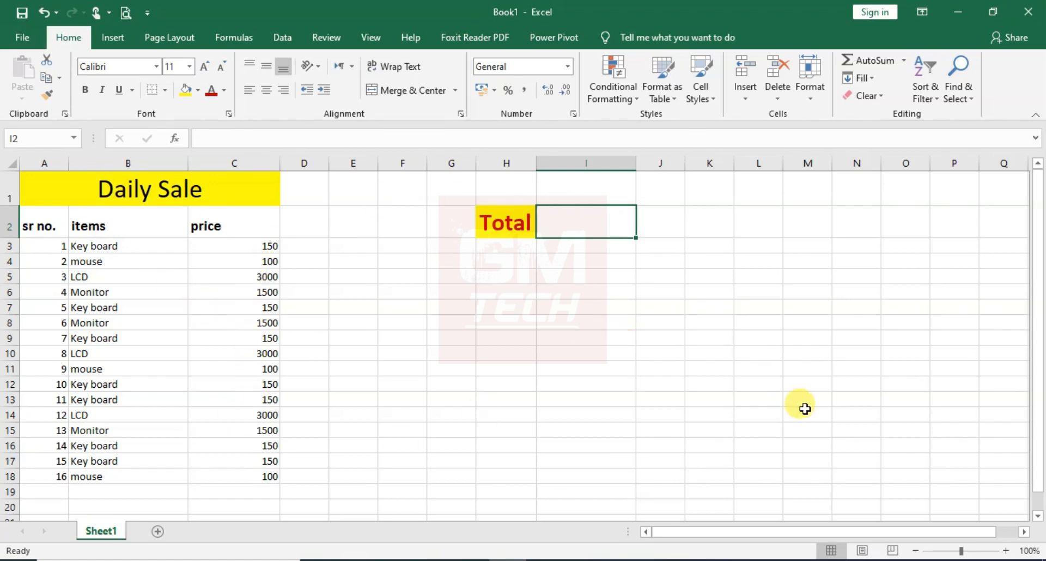
{"action": "type", "text": "=sum("}
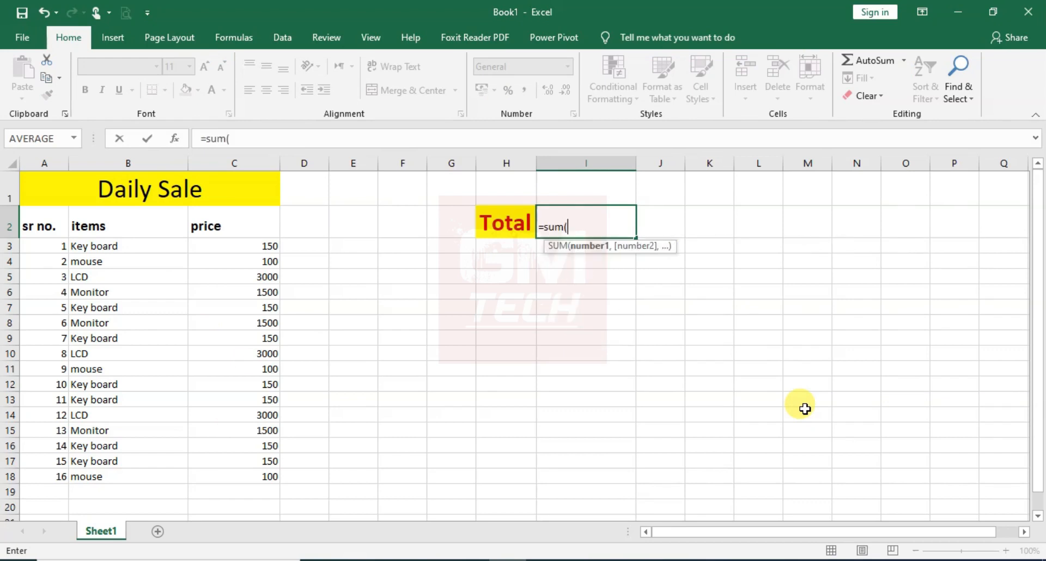
{"action": "left_click_drag", "start_coordinate": [219, 243], "coordinate": [214, 475]}
{"action": "type", "text": ")"}
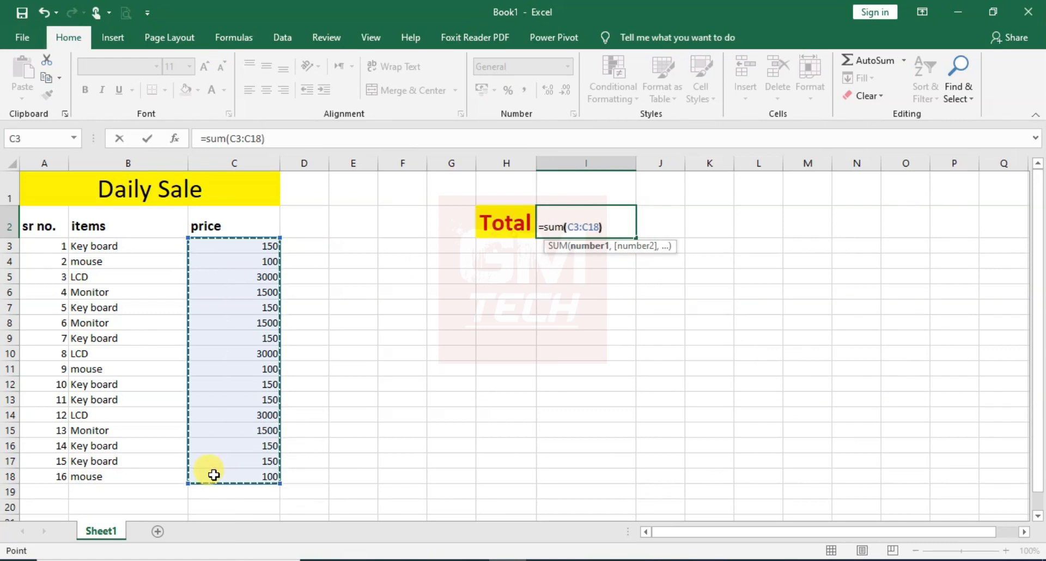
{"action": "key", "text": "Return"}
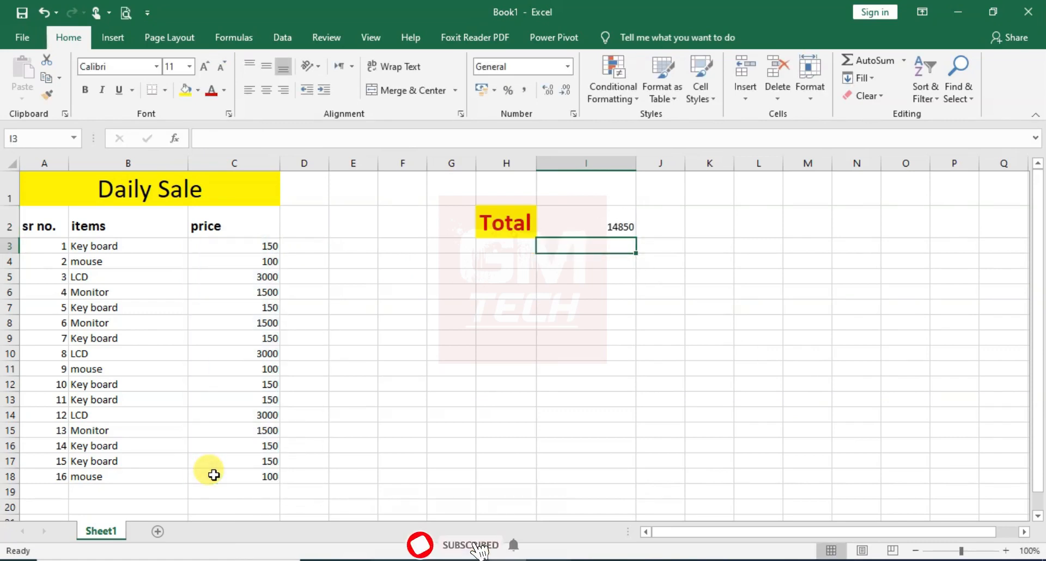
Make the total in I2 bold and increase its font size to 22
{"action": "left_click", "coordinate": [591, 230]}
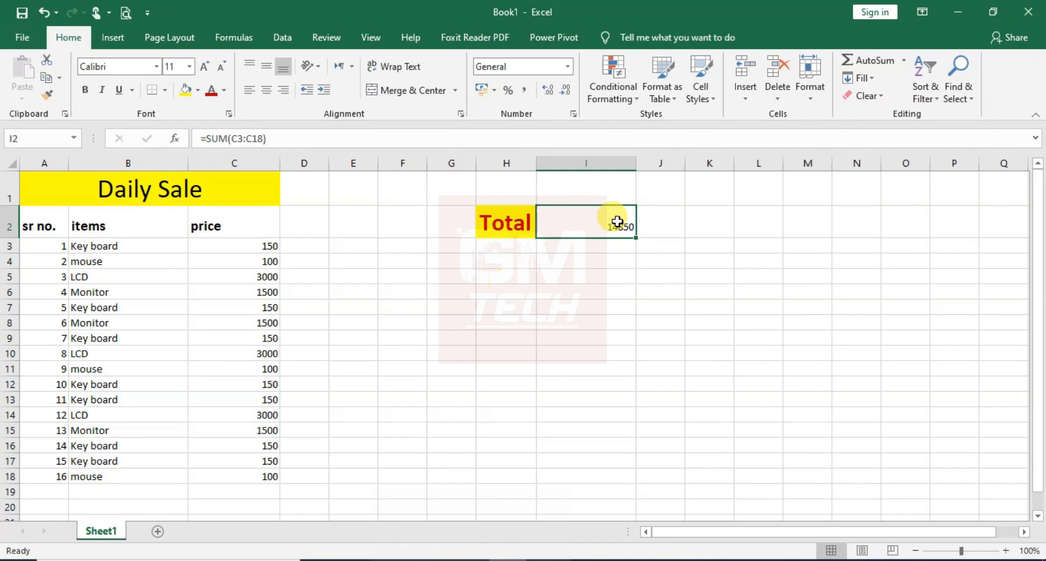
{"action": "left_click", "coordinate": [86, 90]}
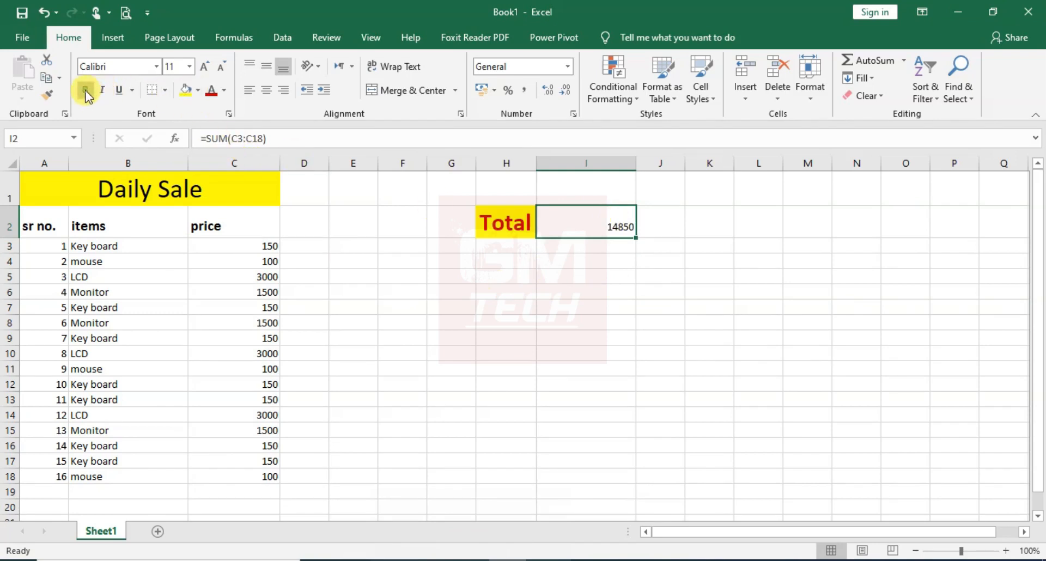
{"action": "left_click", "coordinate": [205, 66]}
{"action": "left_click", "coordinate": [205, 66]}
{"action": "left_click", "coordinate": [205, 66]}
{"action": "left_click", "coordinate": [205, 66]}
{"action": "left_click", "coordinate": [205, 66]}
{"action": "left_click", "coordinate": [205, 66]}
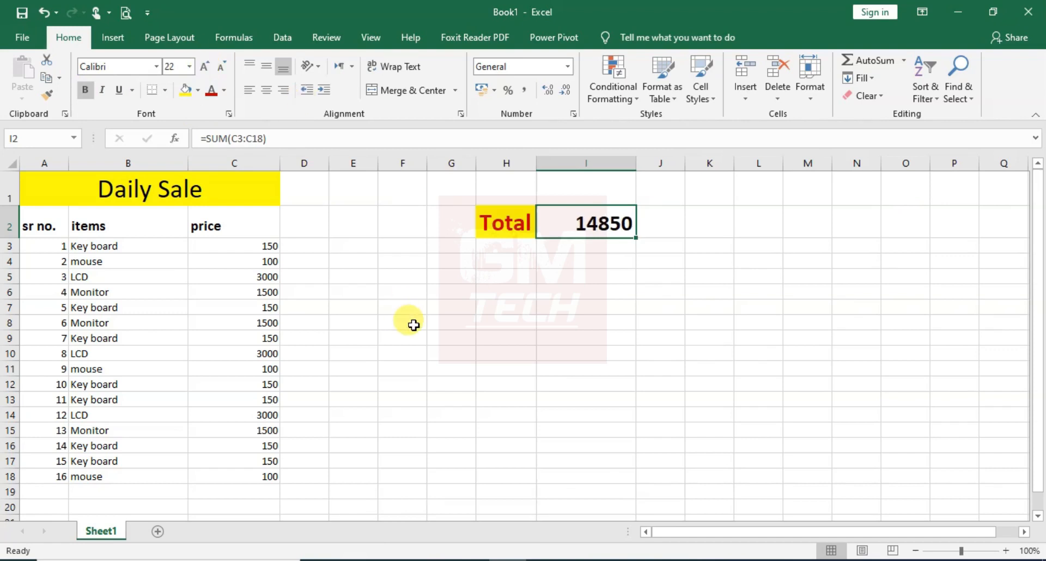
Turn on filtering for the header row A2:C2 (sr no., items, price)
{"action": "left_click", "coordinate": [107, 248]}
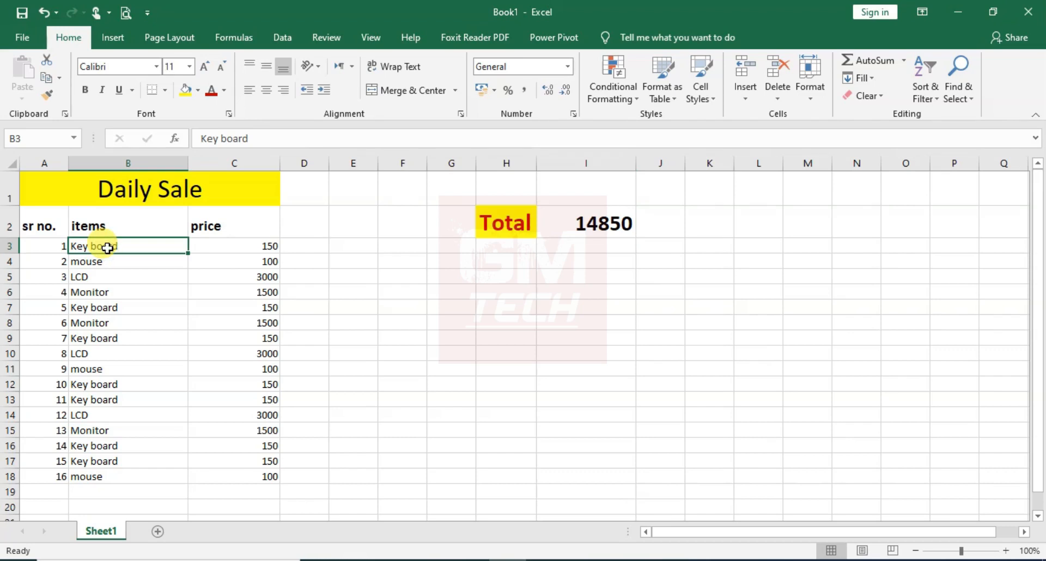
{"action": "left_click_drag", "start_coordinate": [32, 224], "coordinate": [249, 213]}
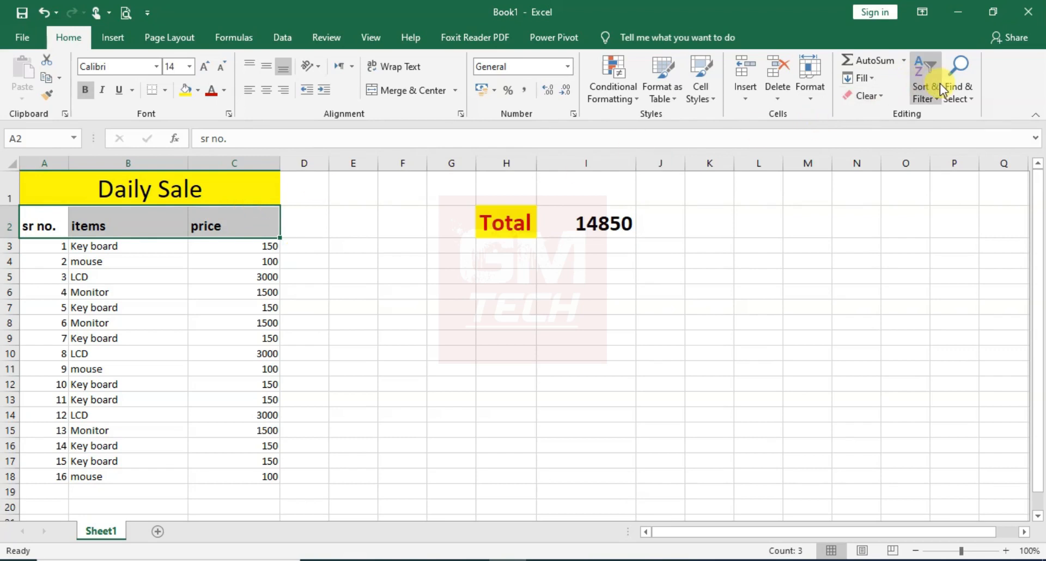
{"action": "left_click", "coordinate": [934, 97]}
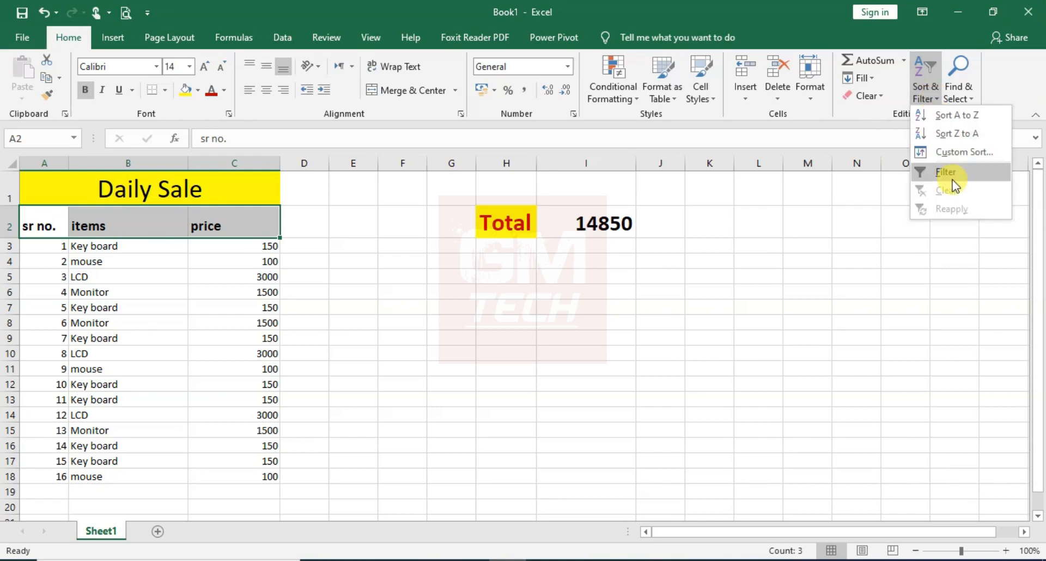
{"action": "left_click", "coordinate": [947, 172]}
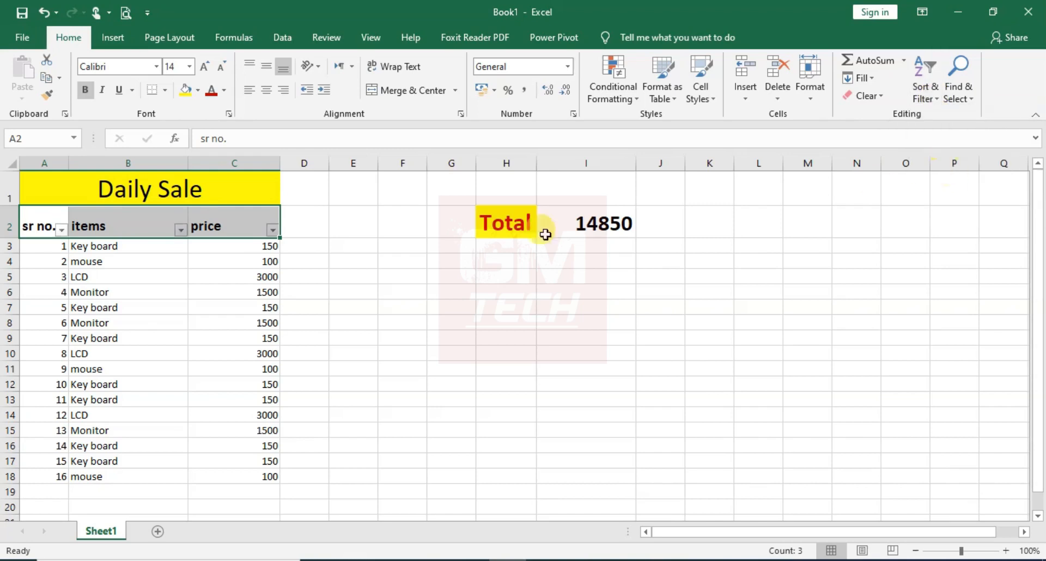
{"action": "left_click", "coordinate": [352, 246]}
Filter the items column to only Key board and compare the sum of its prices with the total formula in I2
{"action": "left_click", "coordinate": [180, 231]}
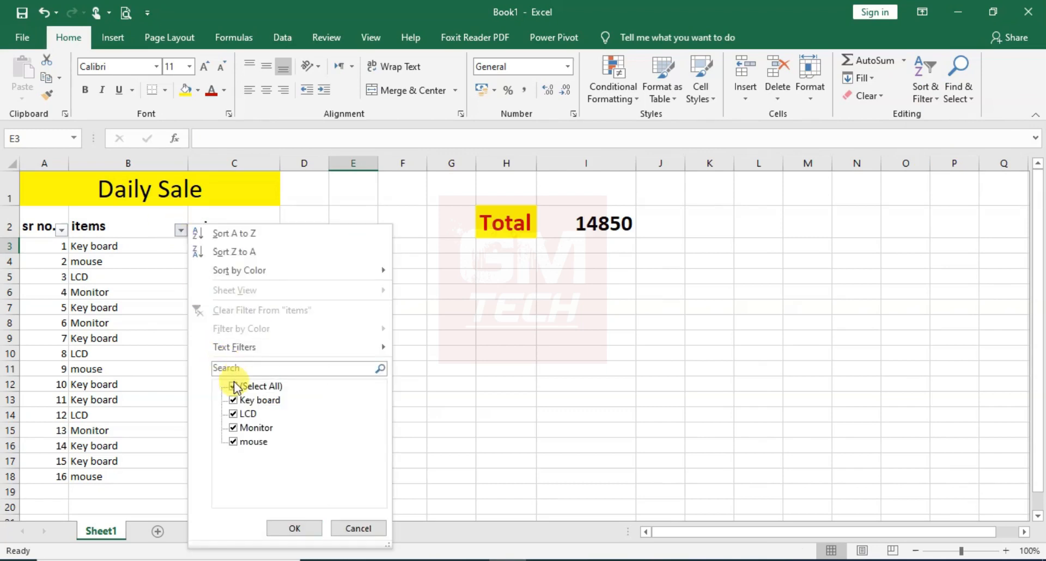
{"action": "left_click", "coordinate": [234, 386]}
{"action": "left_click", "coordinate": [237, 403]}
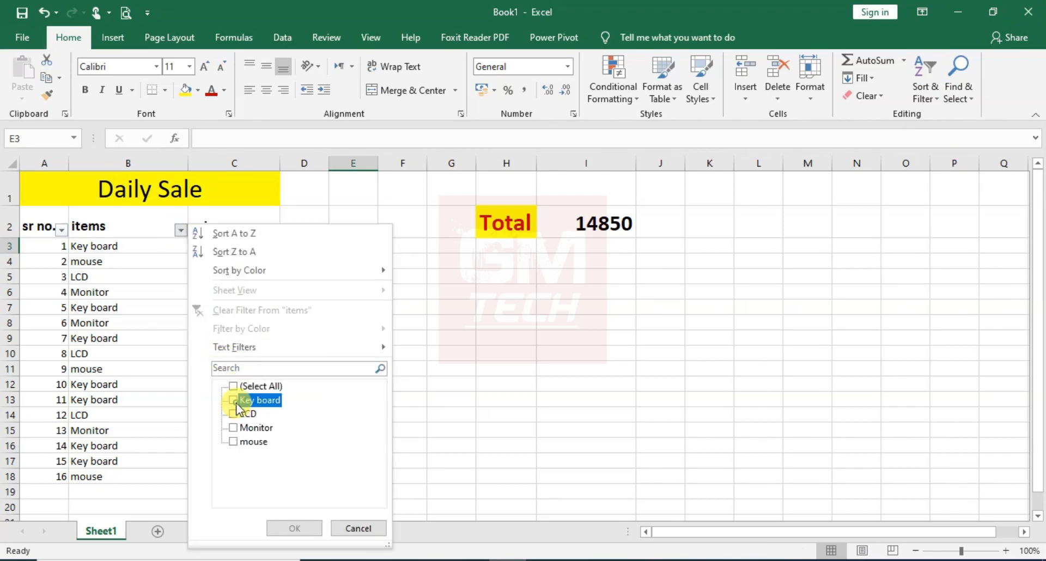
{"action": "left_click", "coordinate": [298, 527]}
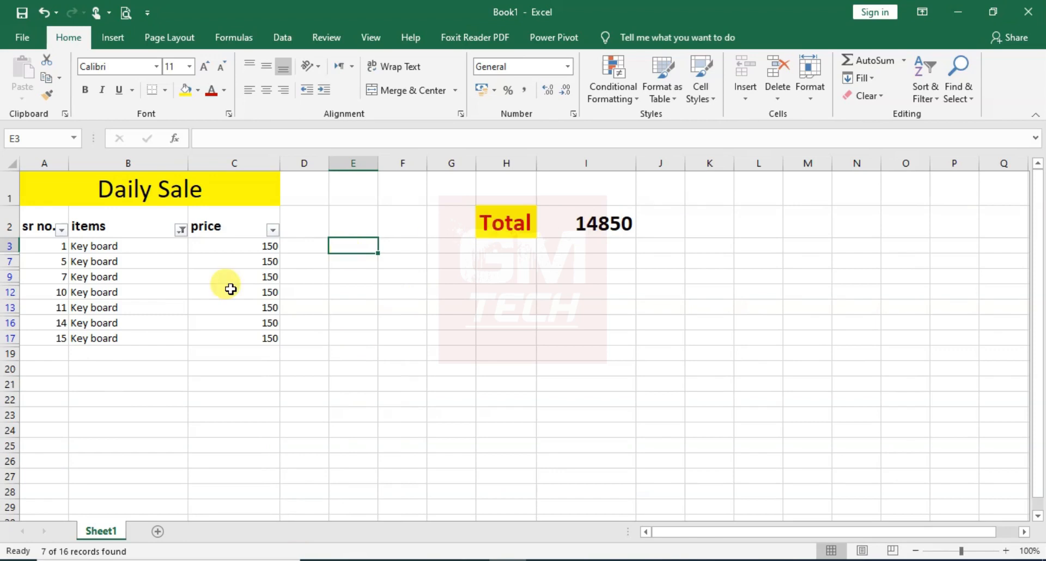
{"action": "left_click_drag", "start_coordinate": [236, 251], "coordinate": [235, 339]}
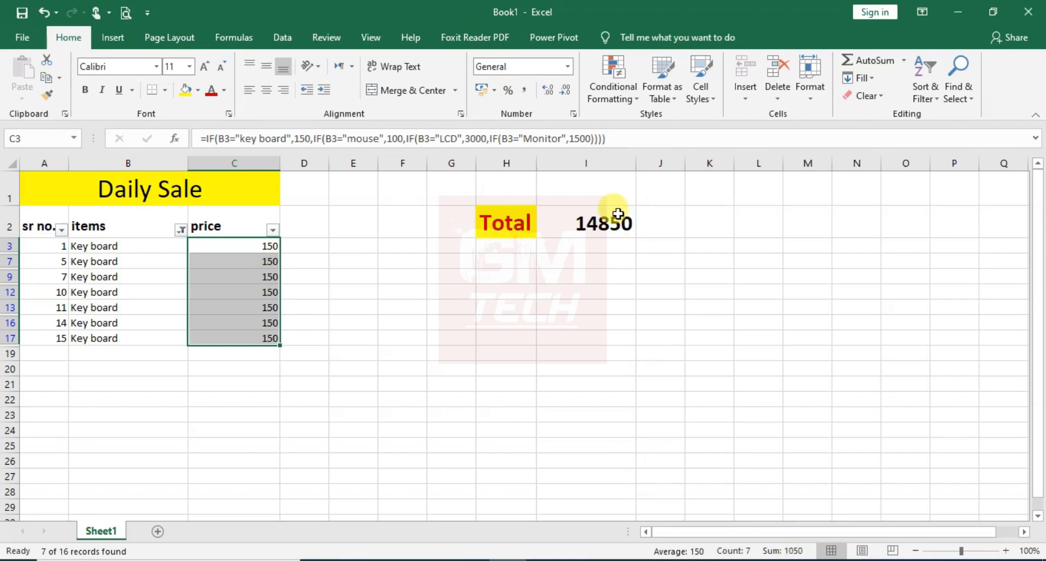
{"action": "left_click", "coordinate": [584, 225]}
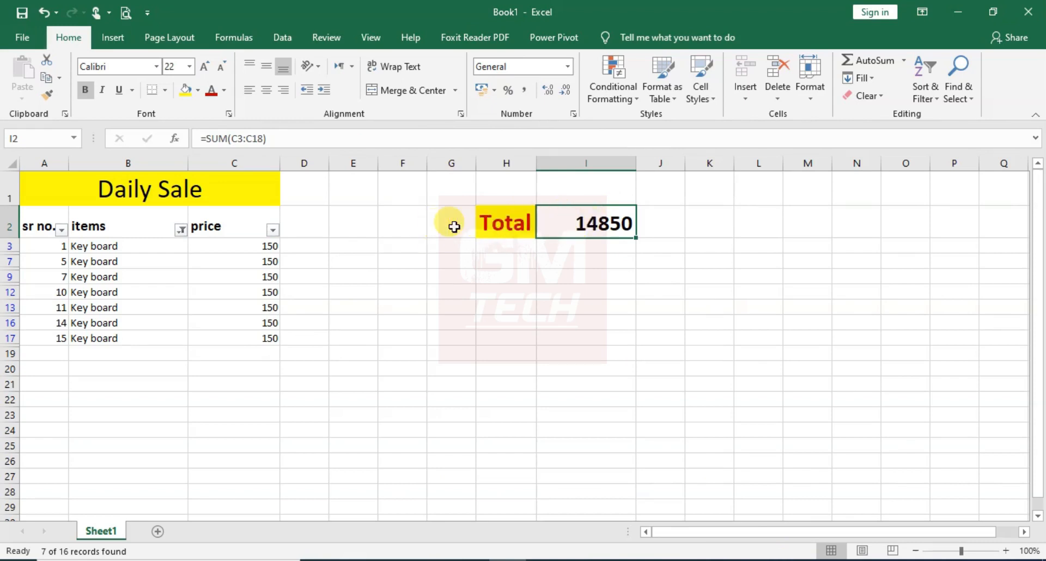
Enter the label Sum Formula in cell F2, beside the Total label
{"action": "left_click", "coordinate": [404, 225]}
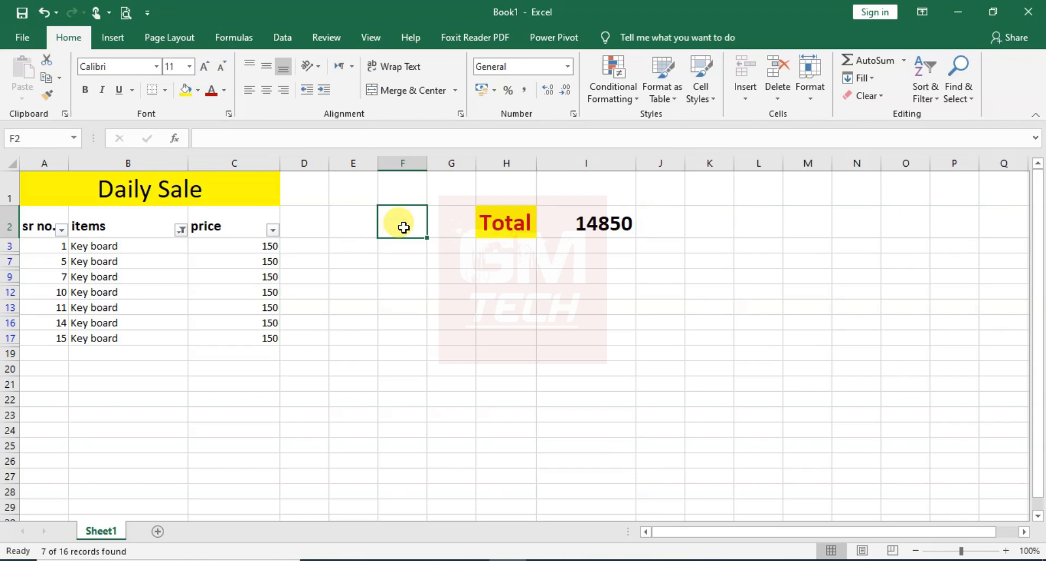
{"action": "type", "text": "Sum"}
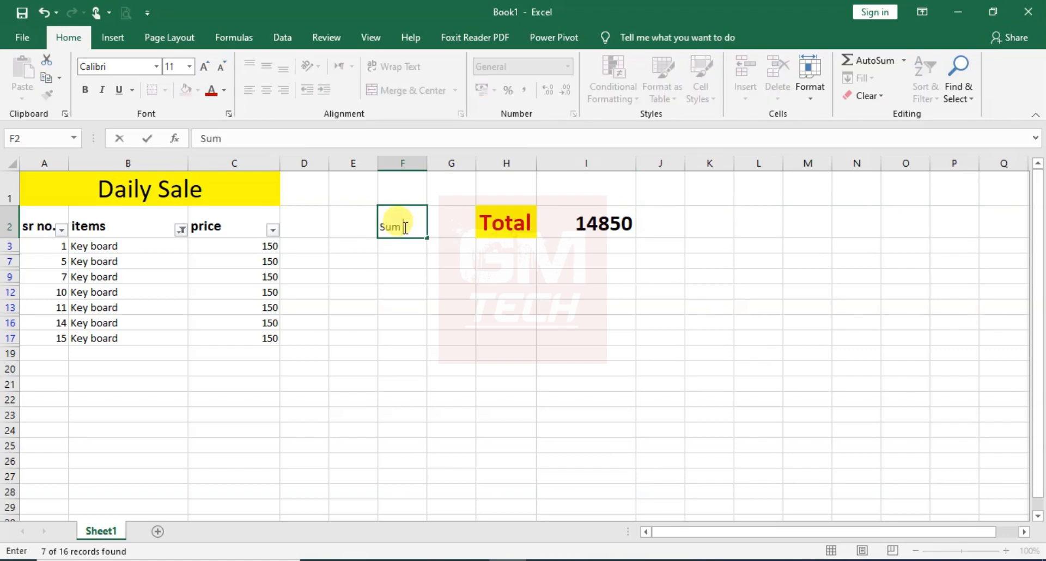
{"action": "type", "text": " Formula"}
{"action": "key", "text": "Return"}
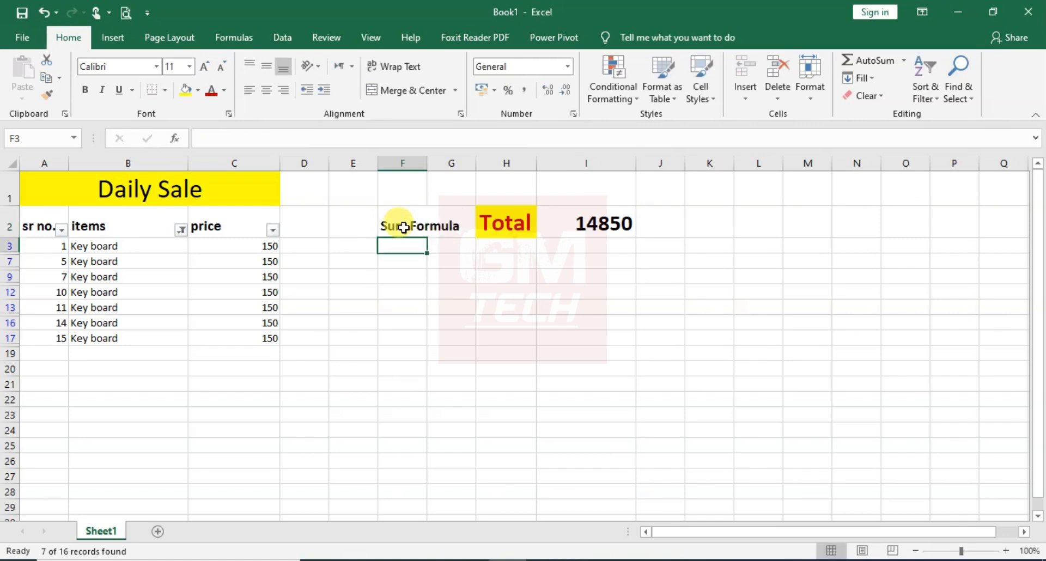
Reset the items column filter so that all items are selected again
{"action": "left_click", "coordinate": [181, 232]}
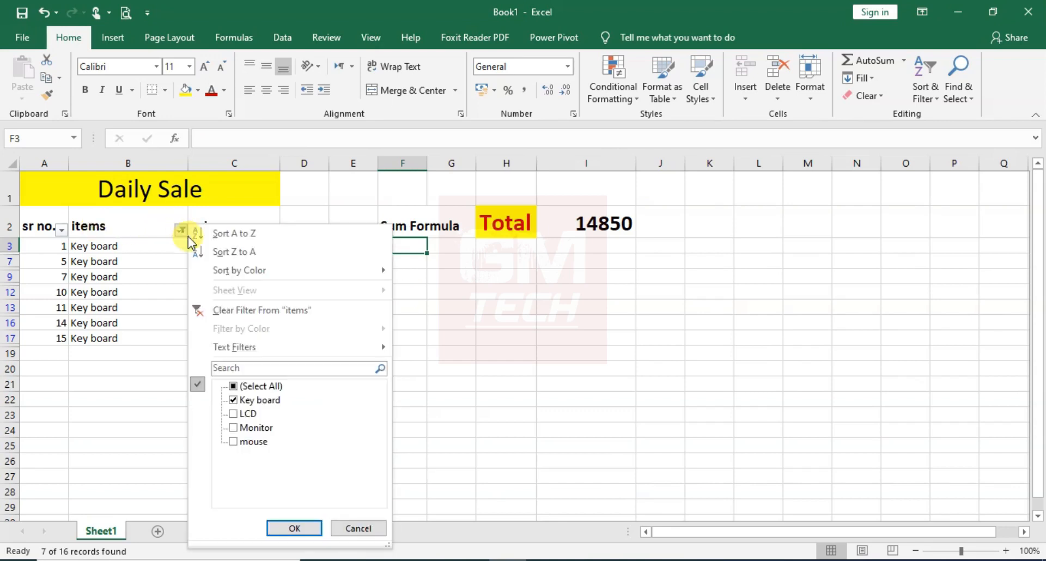
{"action": "left_click", "coordinate": [233, 386]}
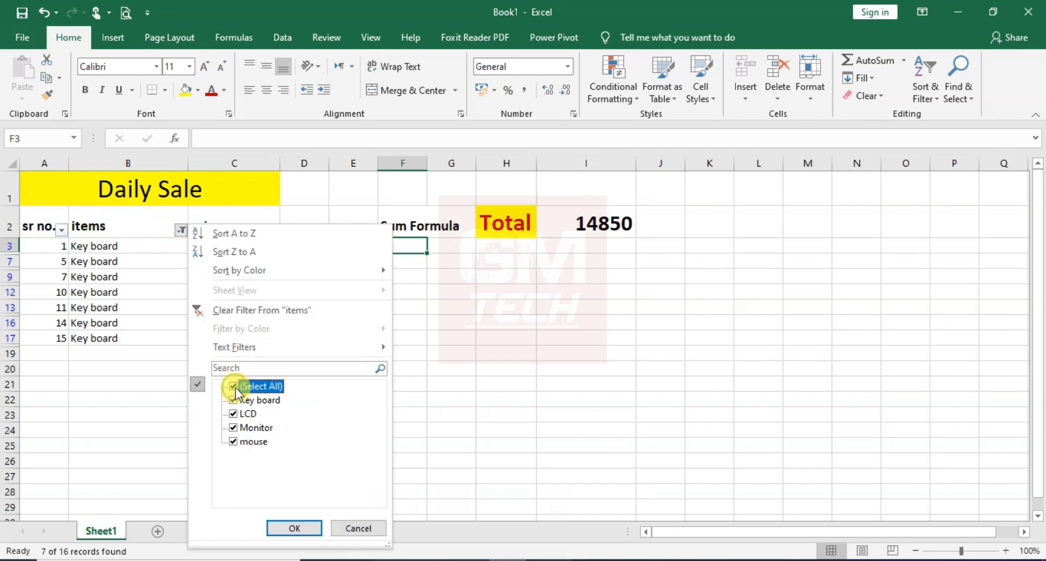
{"action": "left_click", "coordinate": [294, 528]}
{"action": "left_click", "coordinate": [758, 225]}
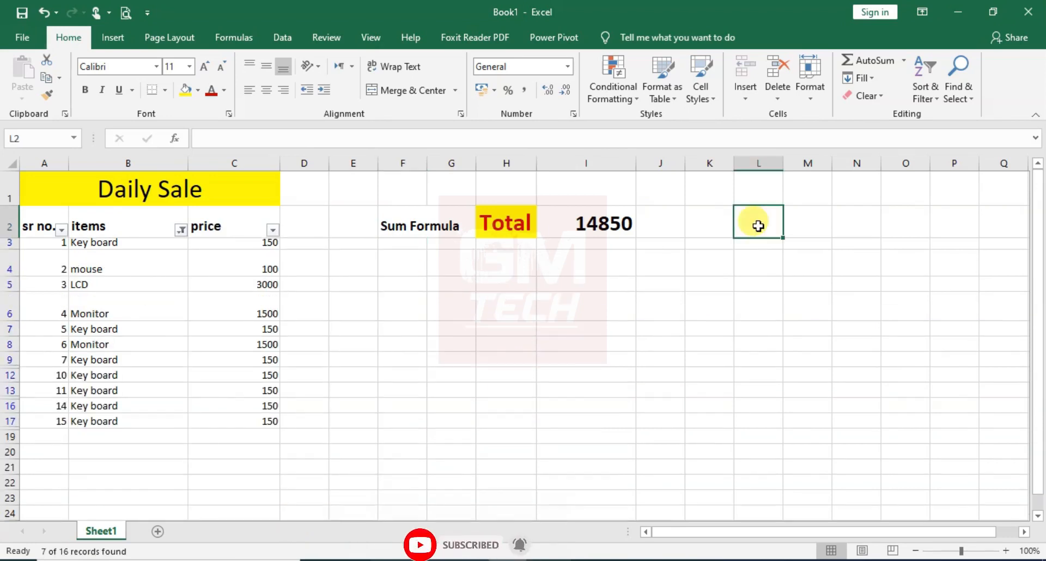
{"action": "left_click", "coordinate": [180, 230]}
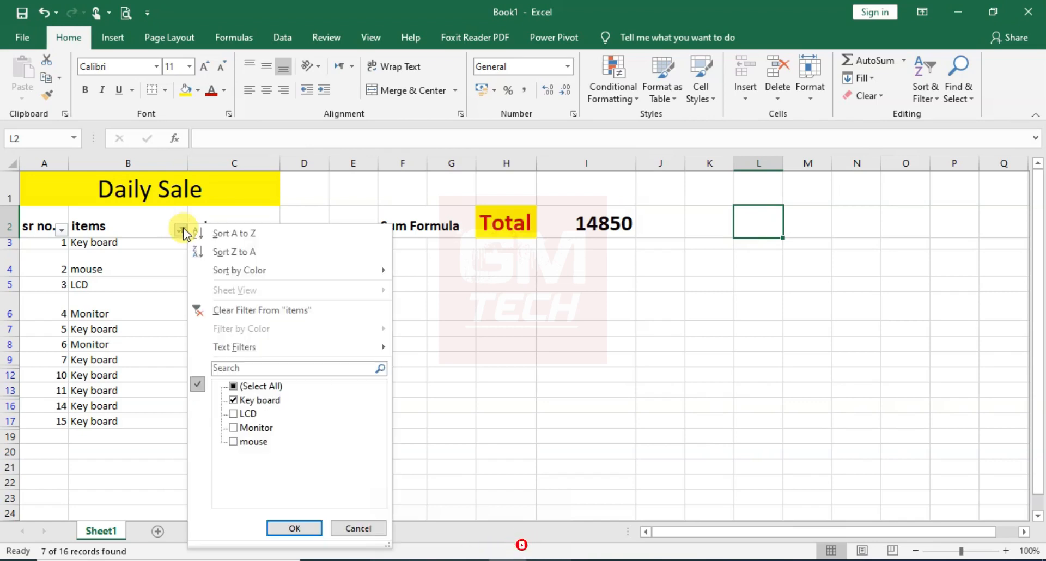
{"action": "left_click", "coordinate": [233, 387]}
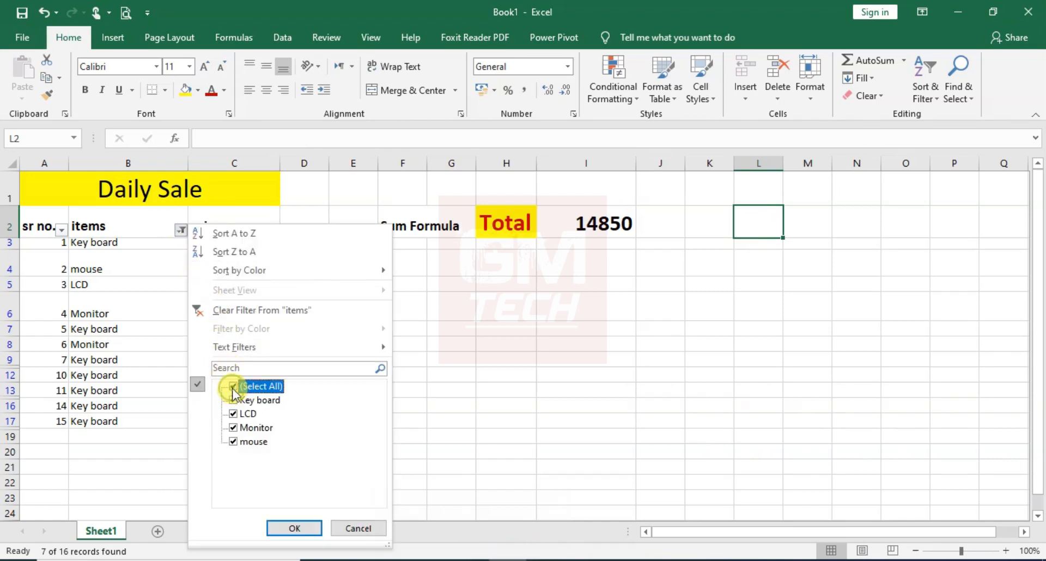
{"action": "left_click", "coordinate": [303, 534]}
{"action": "left_click", "coordinate": [608, 330]}
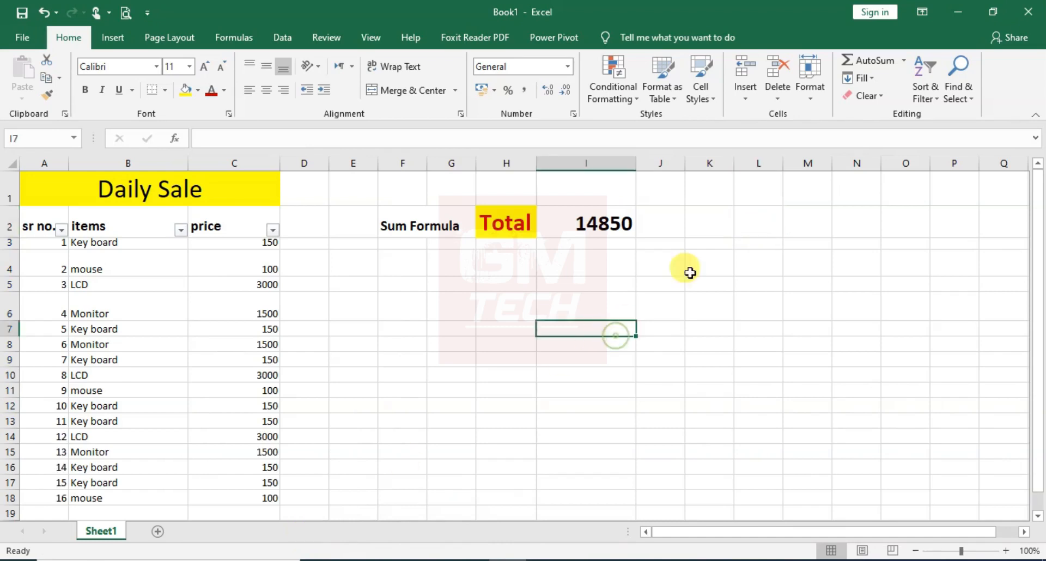
Enter the label Item wise Total in cell L2
{"action": "left_click", "coordinate": [745, 231]}
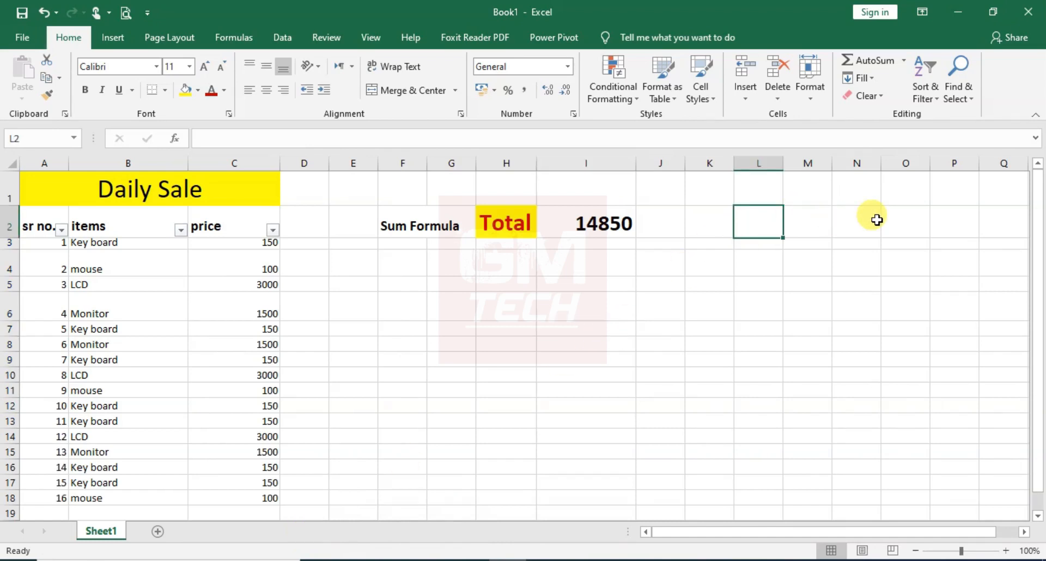
{"action": "type", "text": "It"}
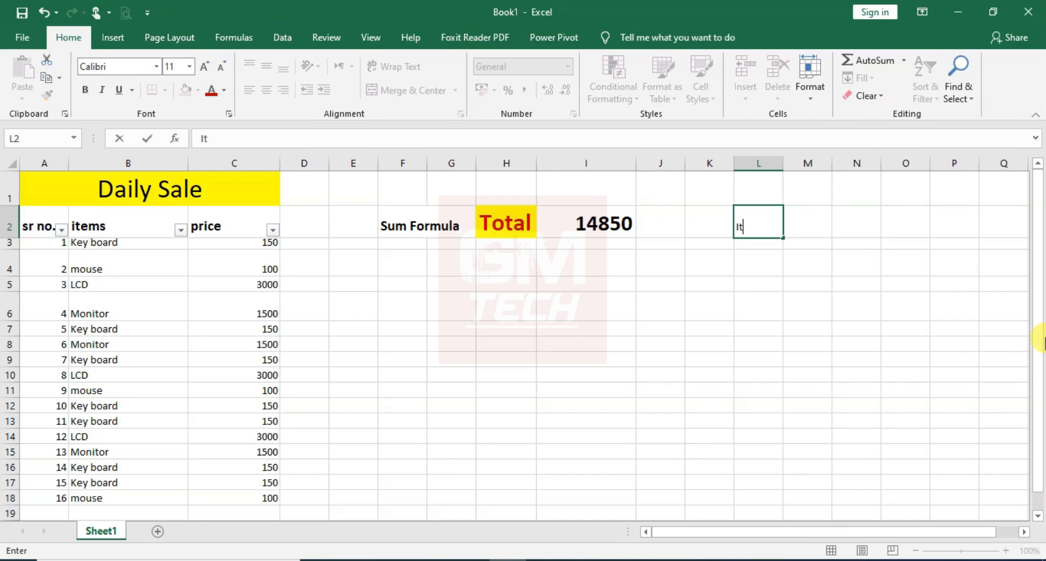
{"action": "type", "text": "em wise"}
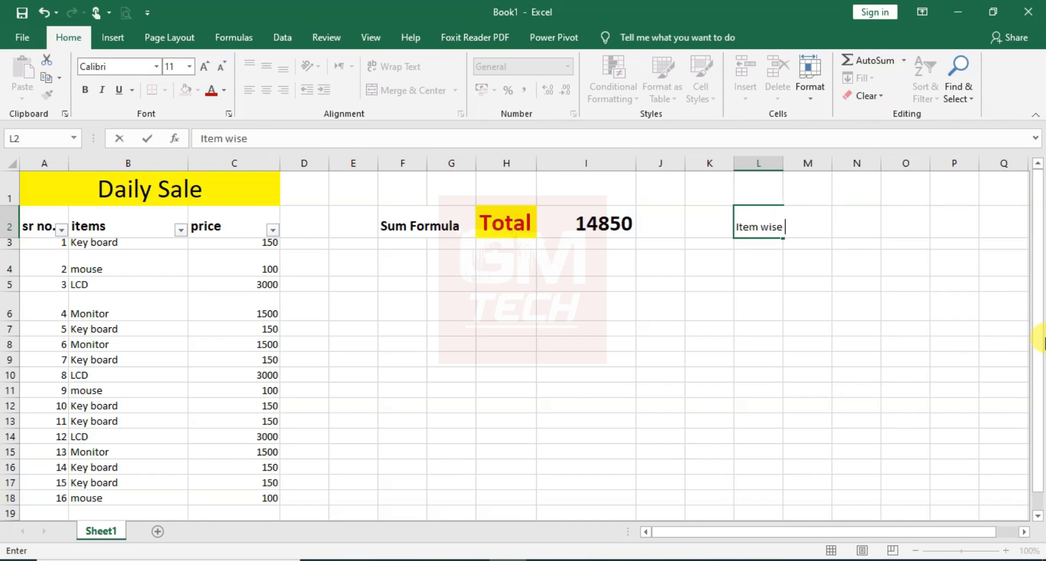
{"action": "key", "text": "Tab"}
{"action": "key", "text": "Tab"}
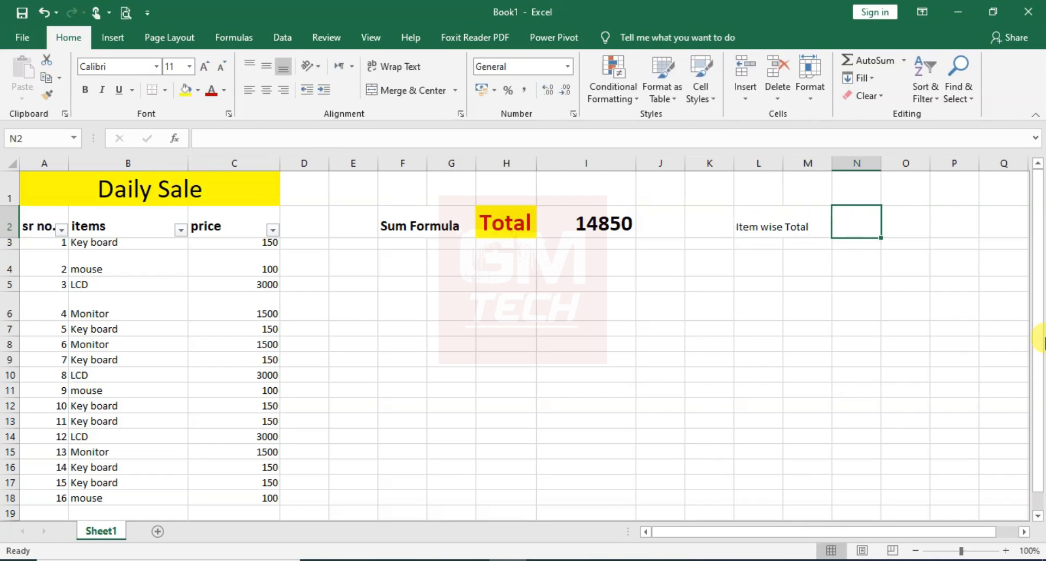
Enter =SUBTOTAL(9,C3:C128) in cell N2 to total the visible prices
{"action": "type", "text": "="}
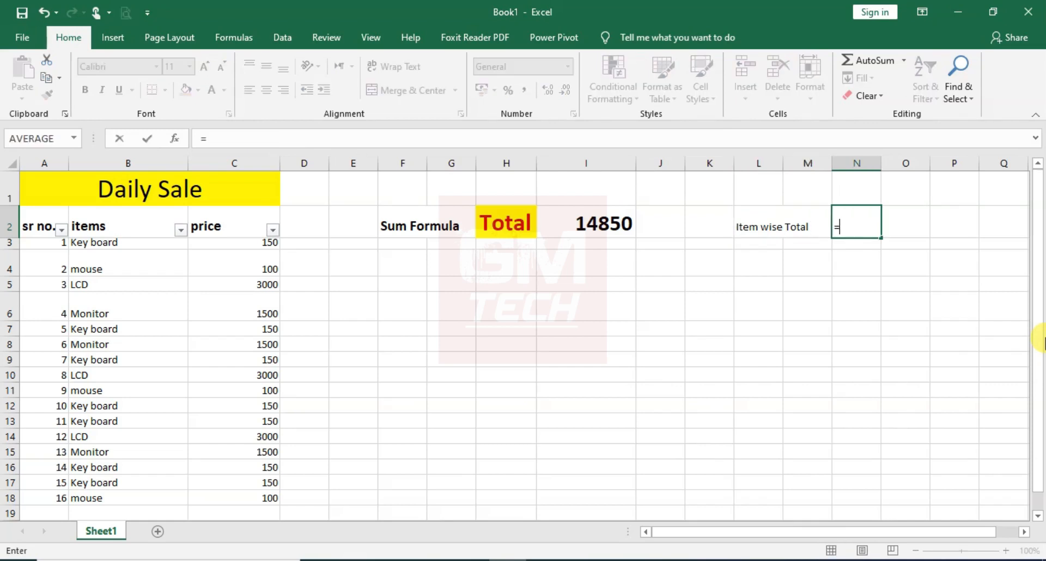
{"action": "type", "text": "sub"}
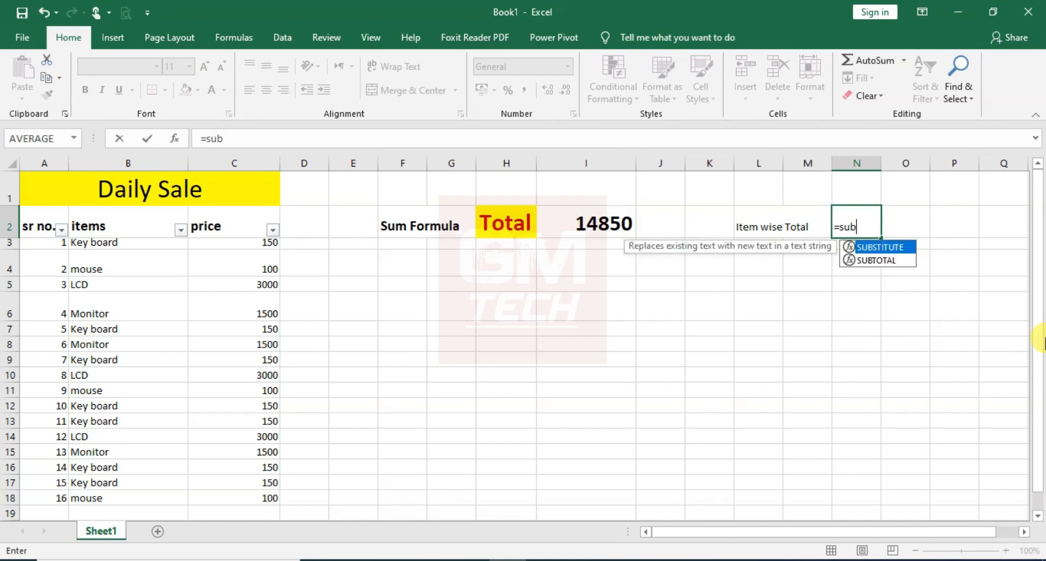
{"action": "type", "text": "to"}
{"action": "key", "text": "Tab"}
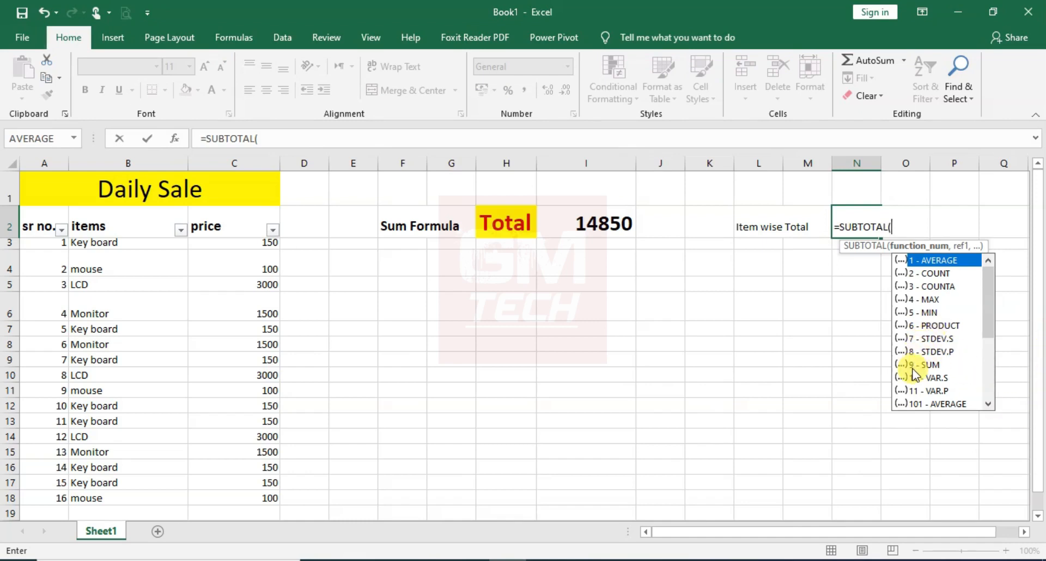
{"action": "type", "text": "9,"}
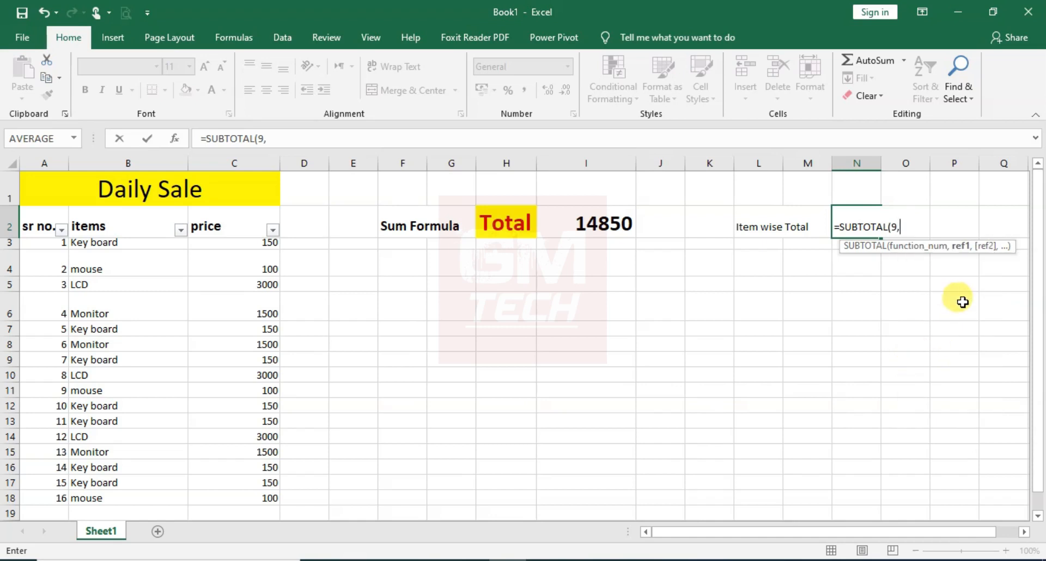
{"action": "left_click", "coordinate": [236, 241]}
{"action": "left_click_drag", "start_coordinate": [245, 322], "coordinate": [237, 479]}
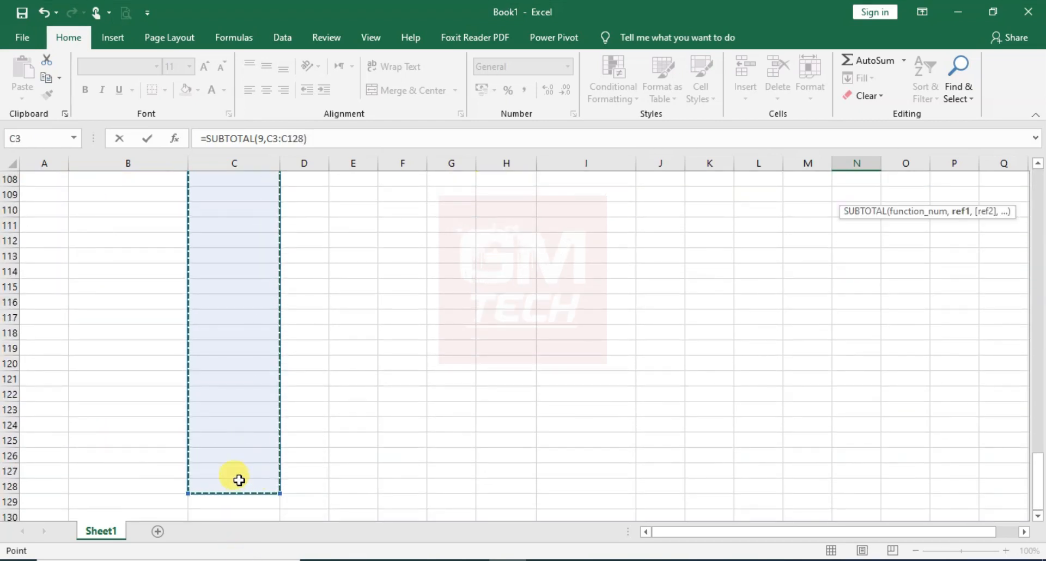
{"action": "type", "text": ")"}
{"action": "key", "text": "Return"}
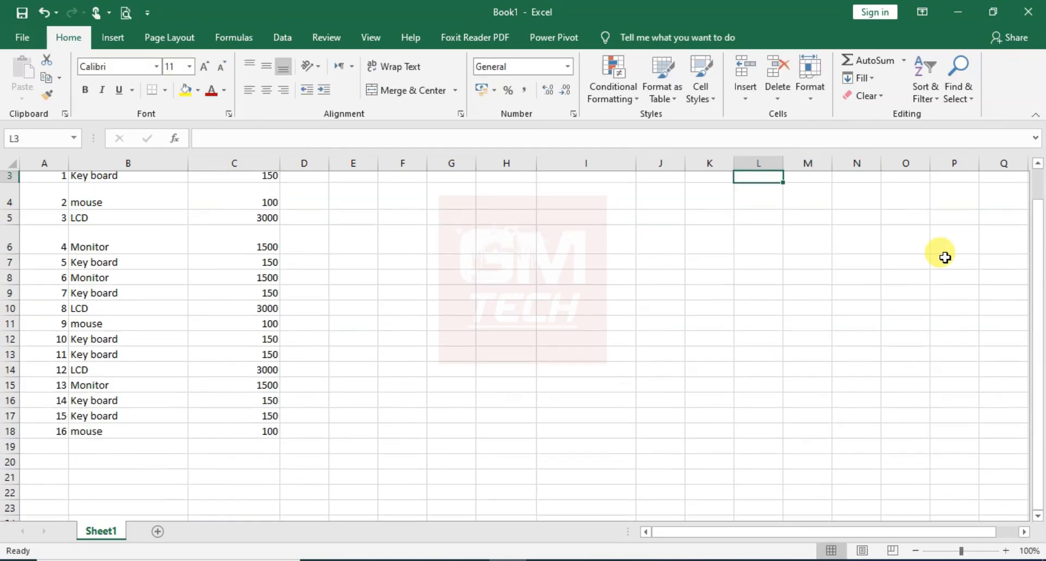
{"action": "key", "text": "Up"}
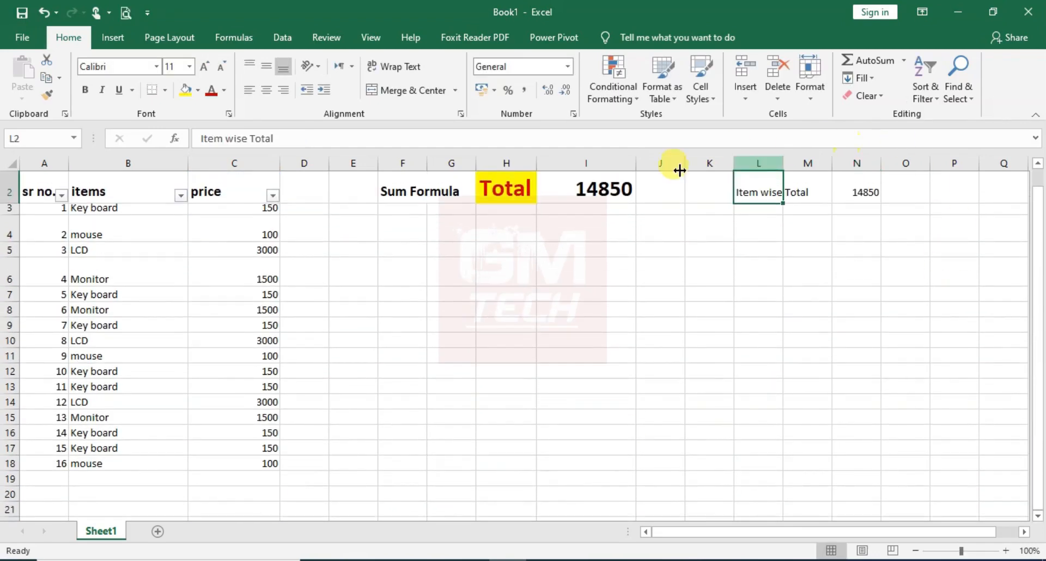
Copy the formatting of H2:I2 with Format Painter onto the item-wise total cells L2:N2 and onto N5:O5
{"action": "left_click", "coordinate": [511, 186]}
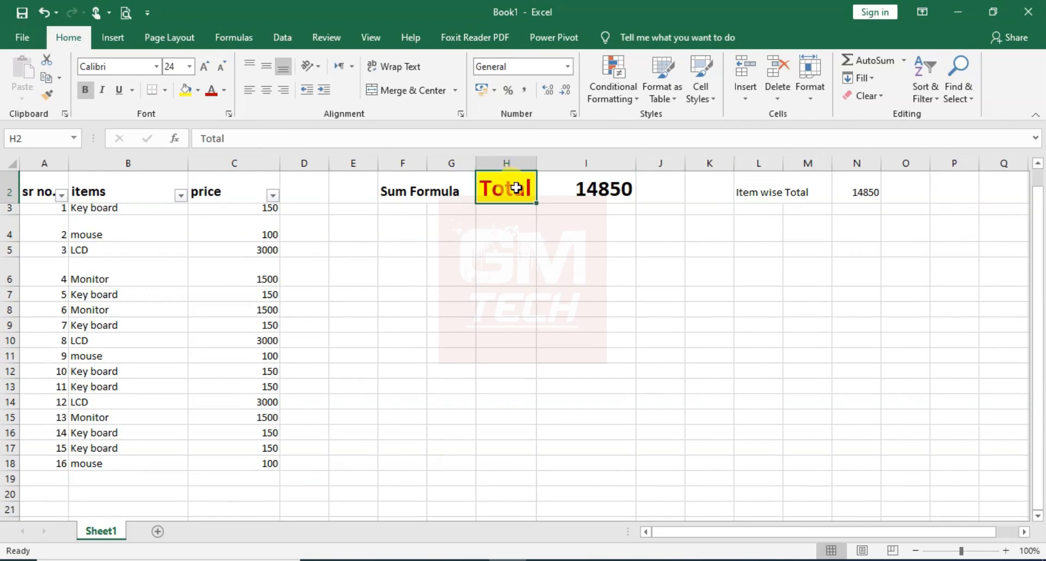
{"action": "left_click_drag", "start_coordinate": [499, 190], "coordinate": [577, 189]}
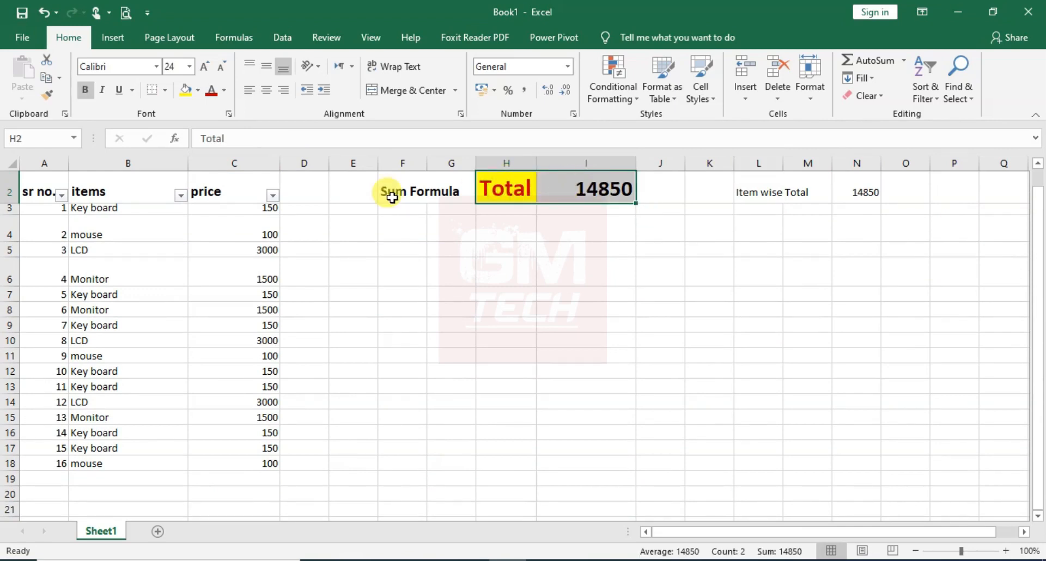
{"action": "left_click", "coordinate": [45, 97]}
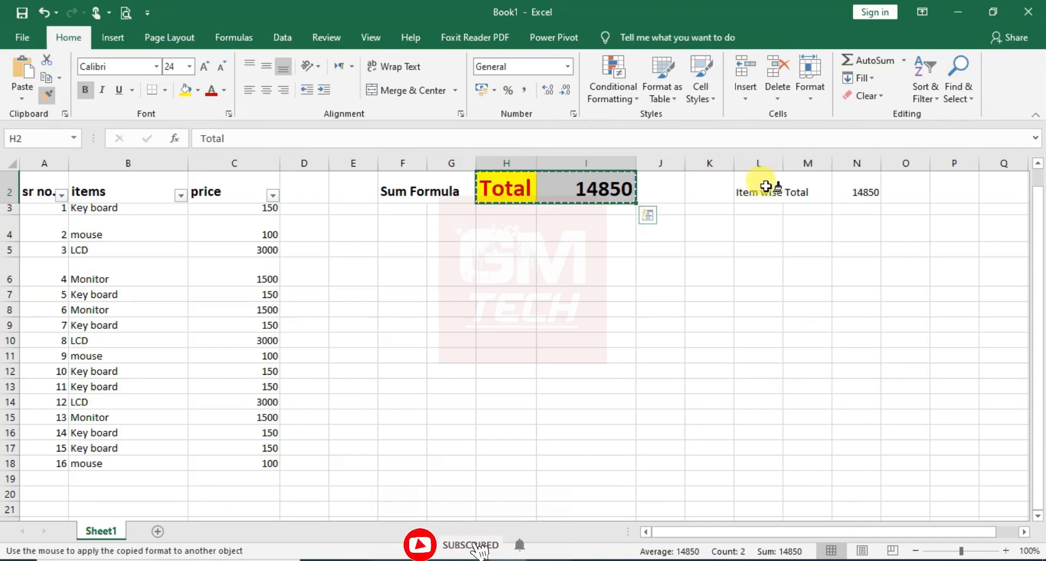
{"action": "left_click_drag", "start_coordinate": [755, 188], "coordinate": [866, 188]}
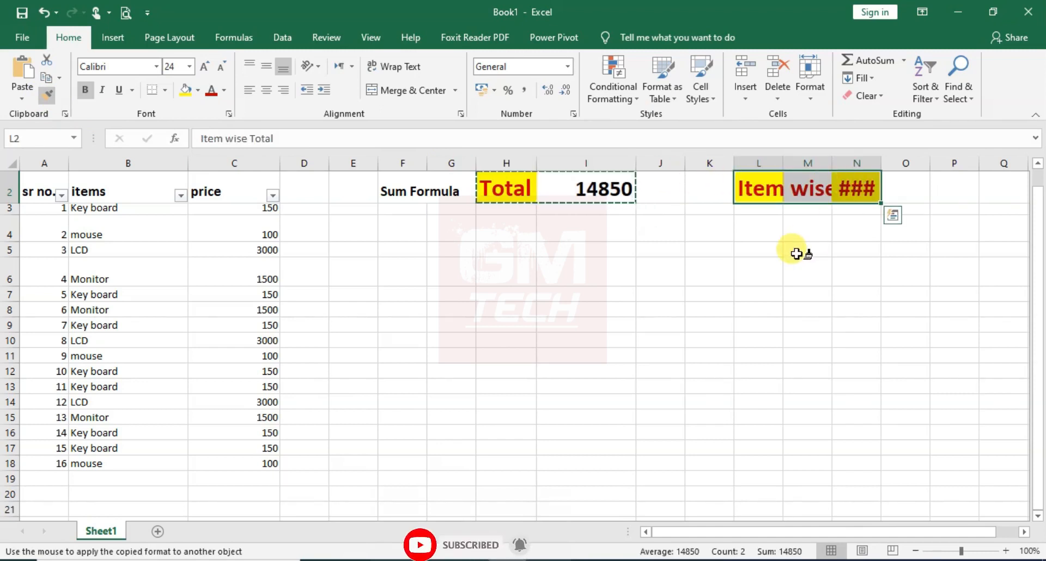
{"action": "left_click", "coordinate": [842, 249]}
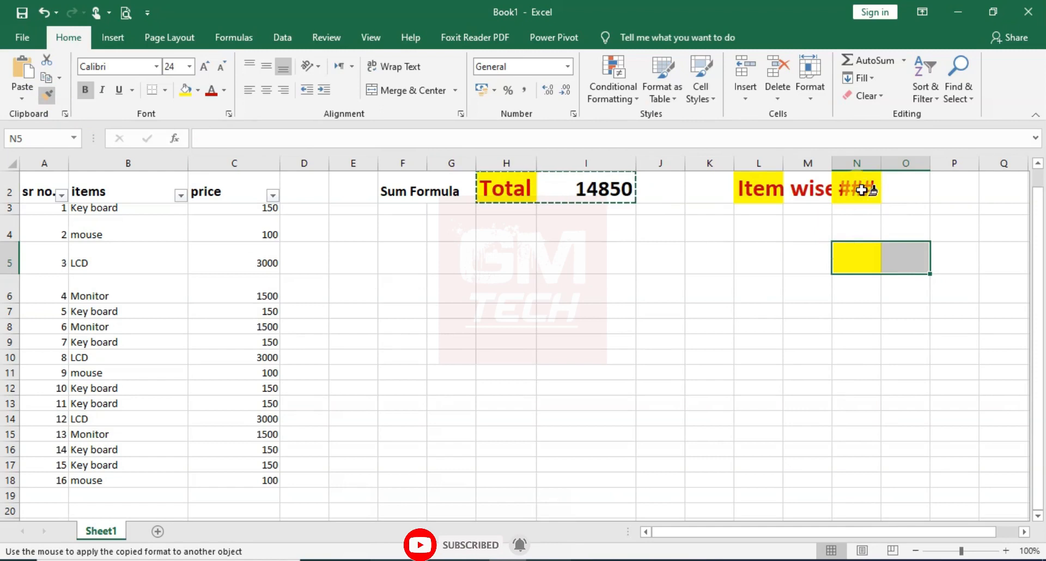
{"action": "key", "text": "Escape"}
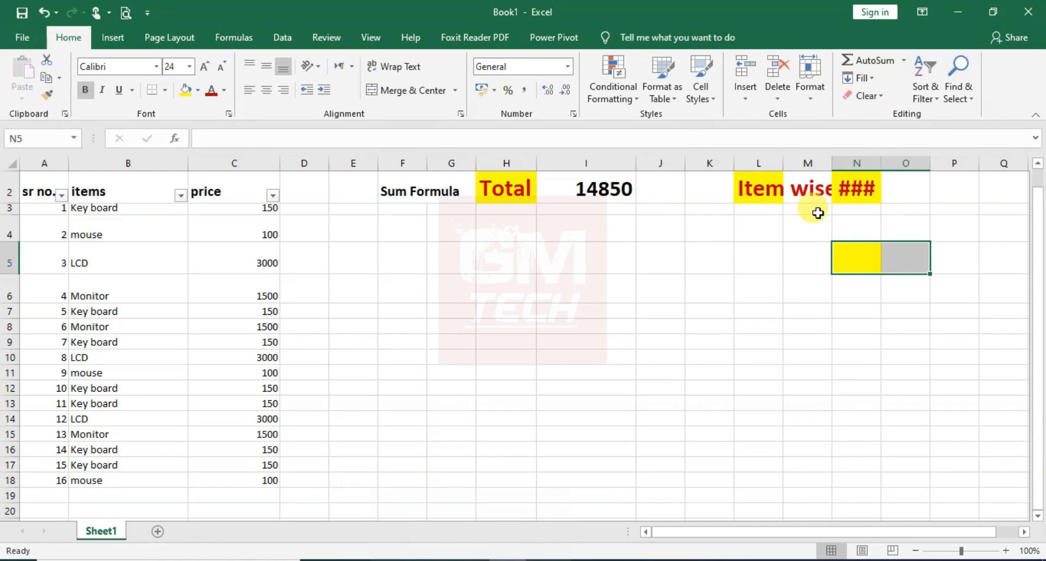
Undo the formatting copied onto N5:O5 and autofit column N to its contents
{"action": "key", "text": "ctrl+z"}
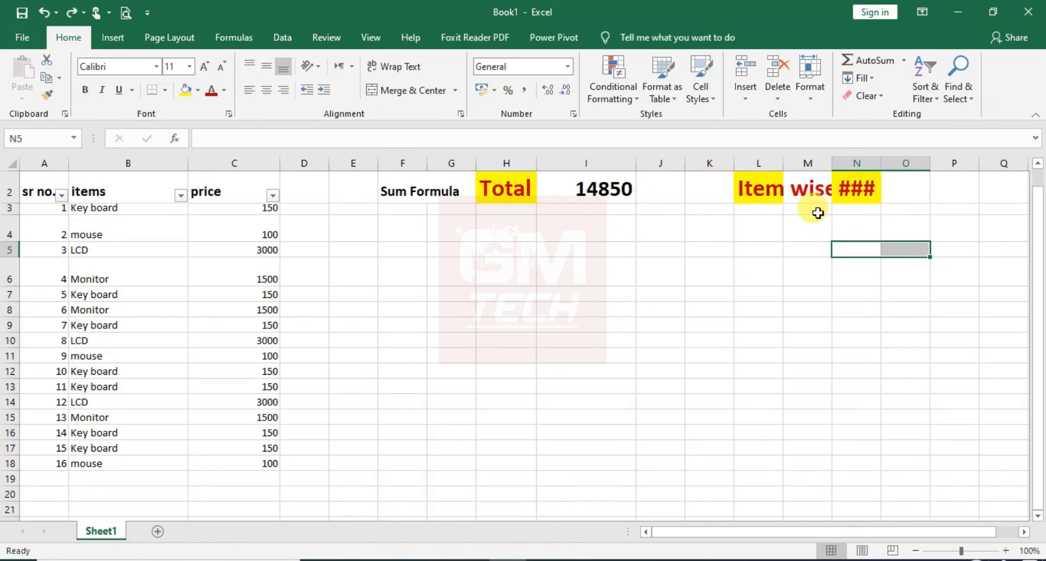
{"action": "left_click", "coordinate": [818, 213]}
{"action": "double_click", "coordinate": [881, 162]}
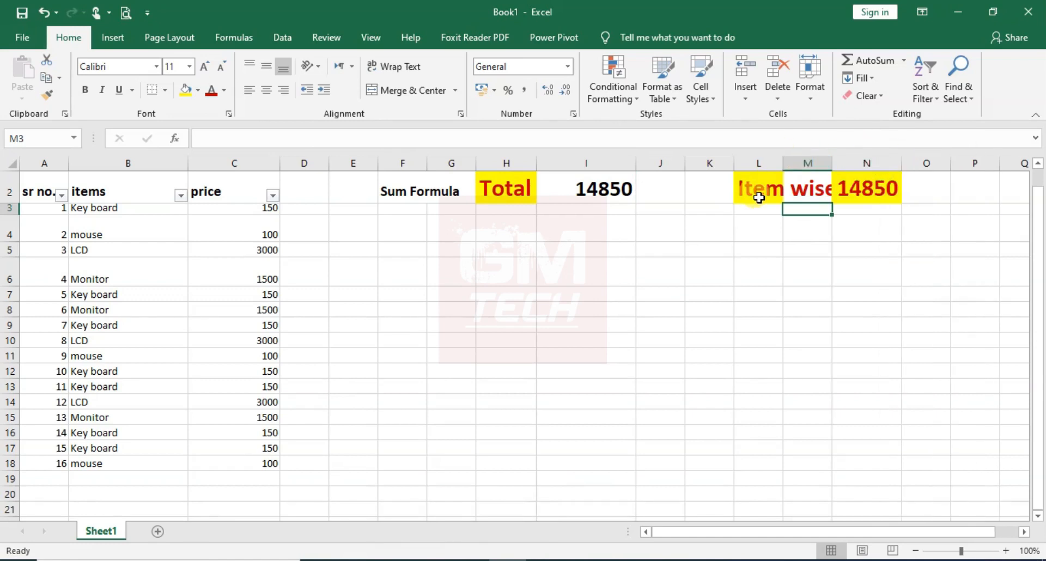
Merge and center the Item wise Total label across L2:M2, widen column M, and reduce the label's font size to 20
{"action": "left_click_drag", "start_coordinate": [759, 196], "coordinate": [801, 193]}
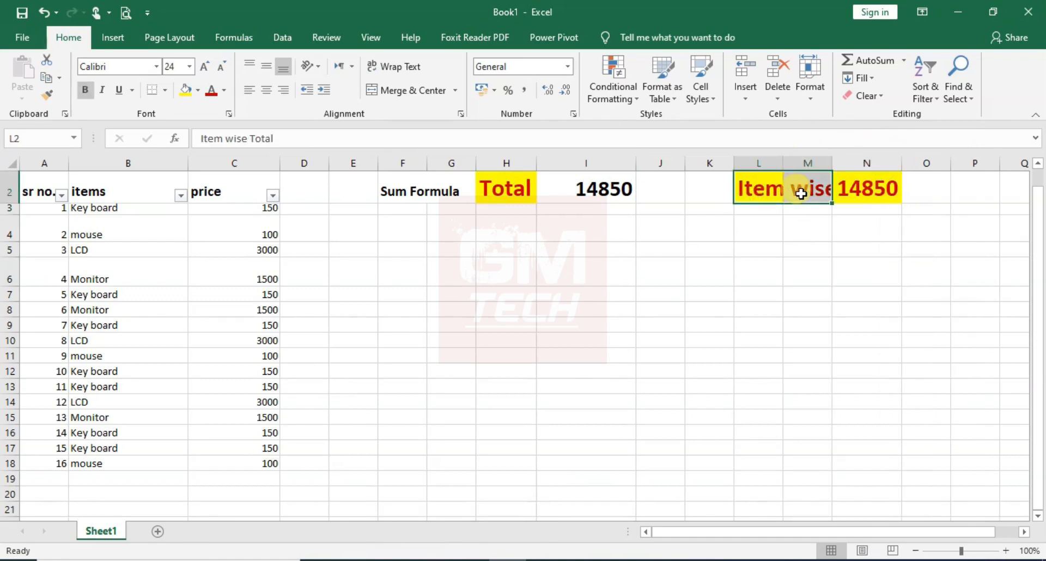
{"action": "left_click", "coordinate": [381, 97]}
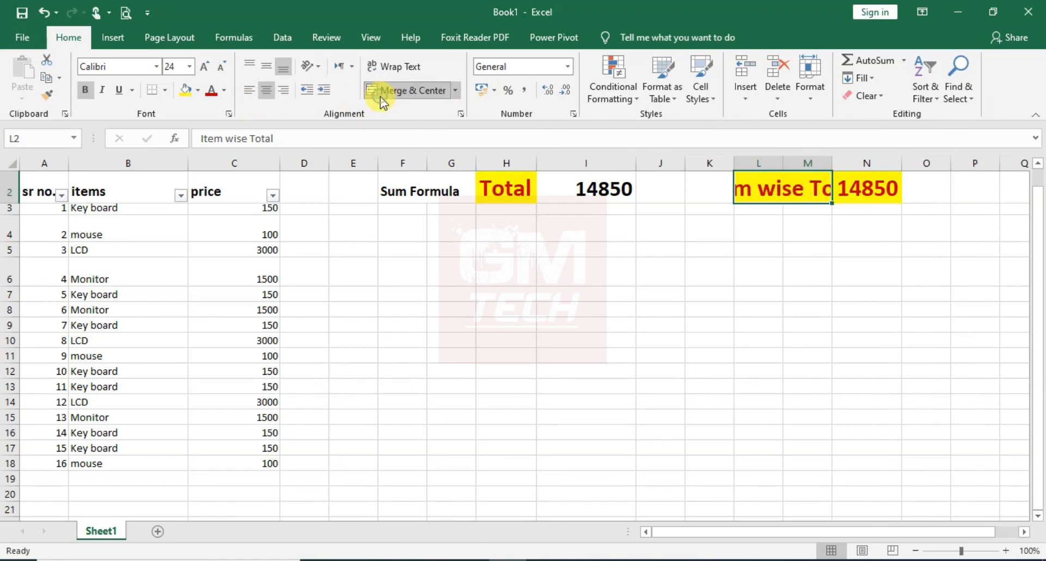
{"action": "double_click", "coordinate": [833, 165]}
{"action": "left_click_drag", "start_coordinate": [833, 165], "coordinate": [877, 163]}
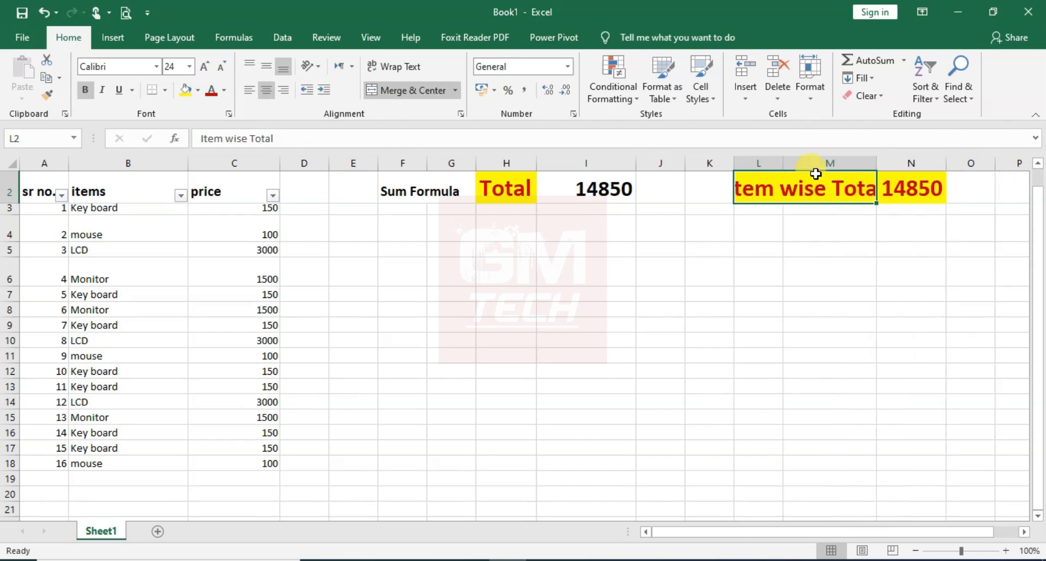
{"action": "left_click", "coordinate": [225, 71]}
{"action": "left_click", "coordinate": [225, 71]}
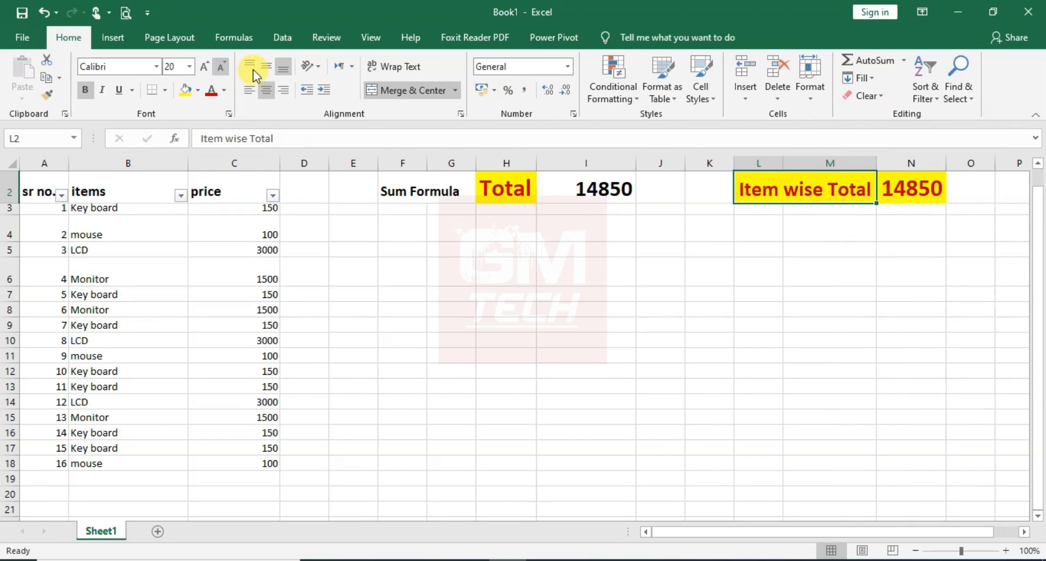
Filter the items column to show only LCD
{"action": "left_click", "coordinate": [911, 188]}
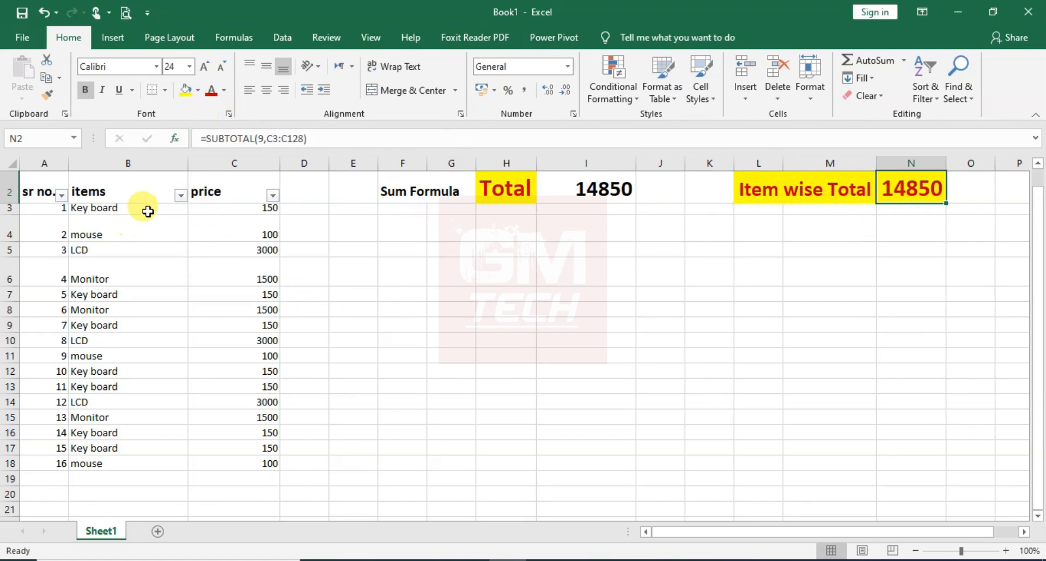
{"action": "left_click", "coordinate": [181, 195]}
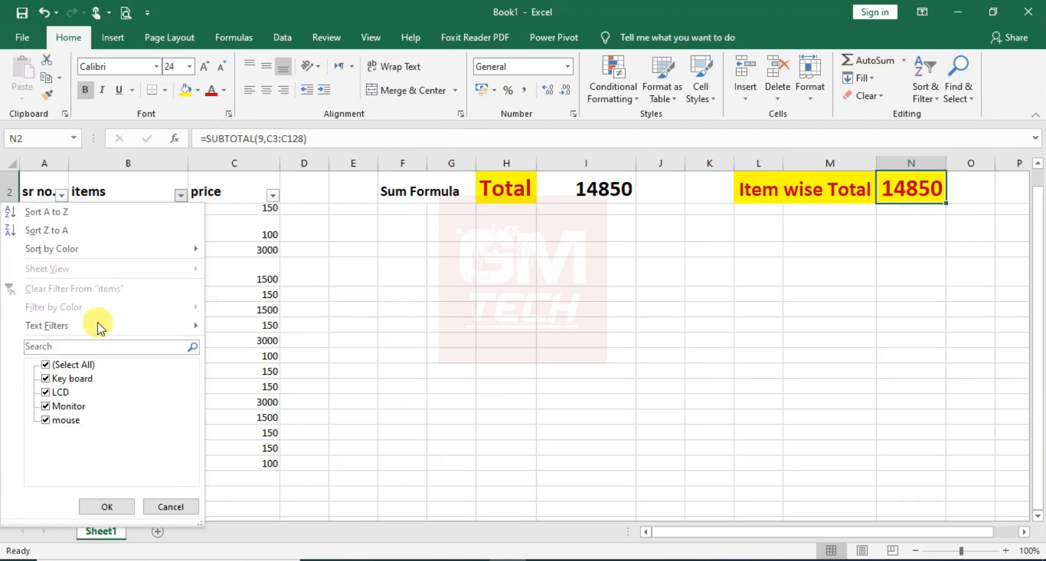
{"action": "left_click", "coordinate": [48, 367]}
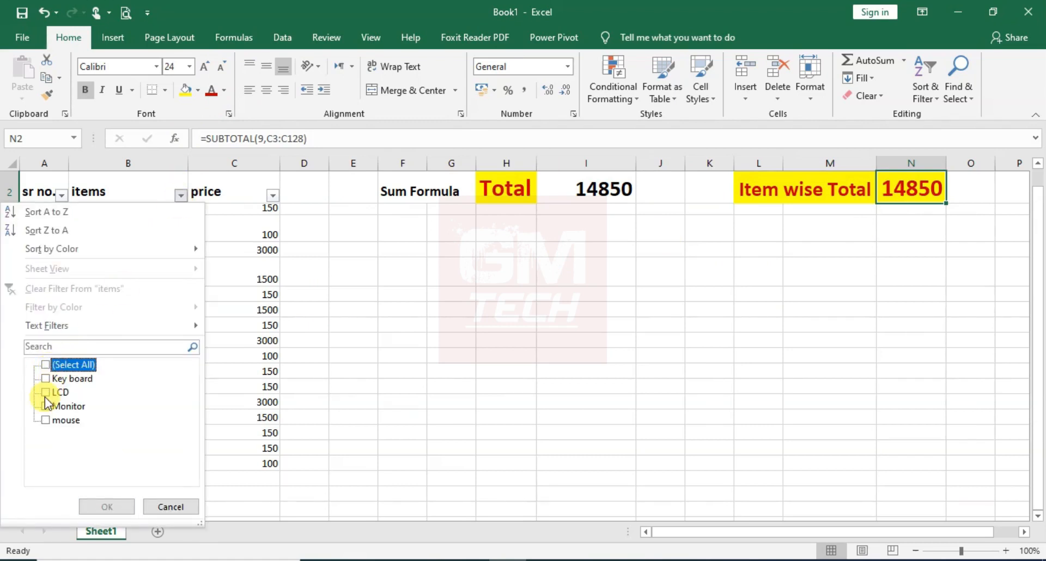
{"action": "left_click", "coordinate": [46, 393]}
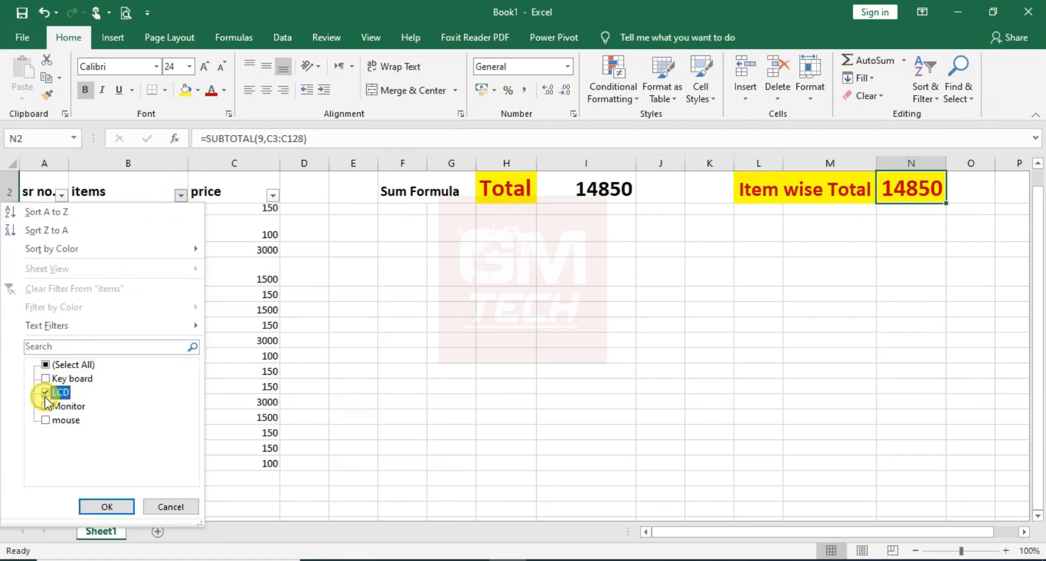
{"action": "left_click", "coordinate": [109, 506]}
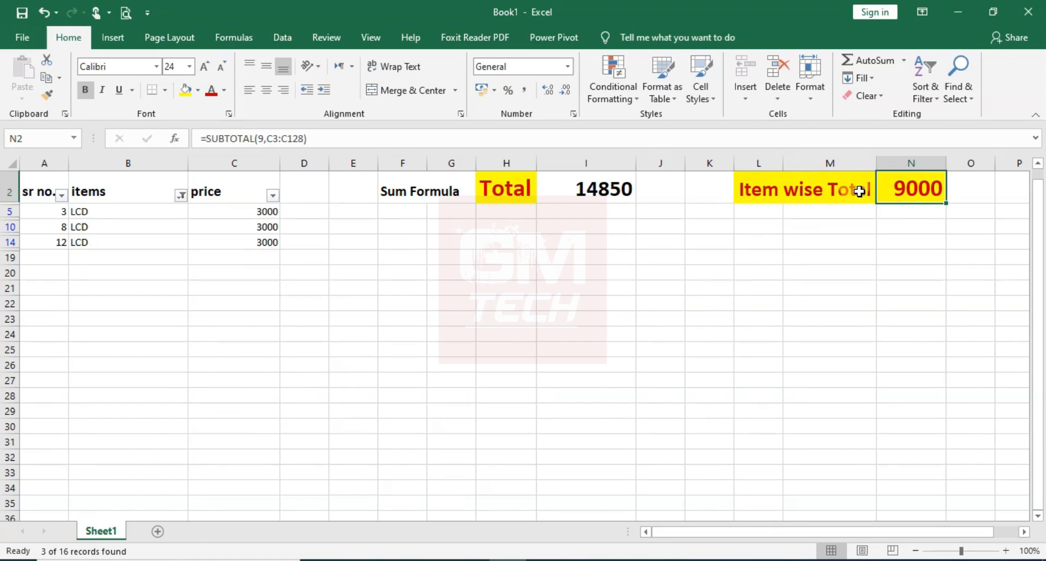
Change the items column filter to show only Key board instead of LCD
{"action": "left_click", "coordinate": [184, 196]}
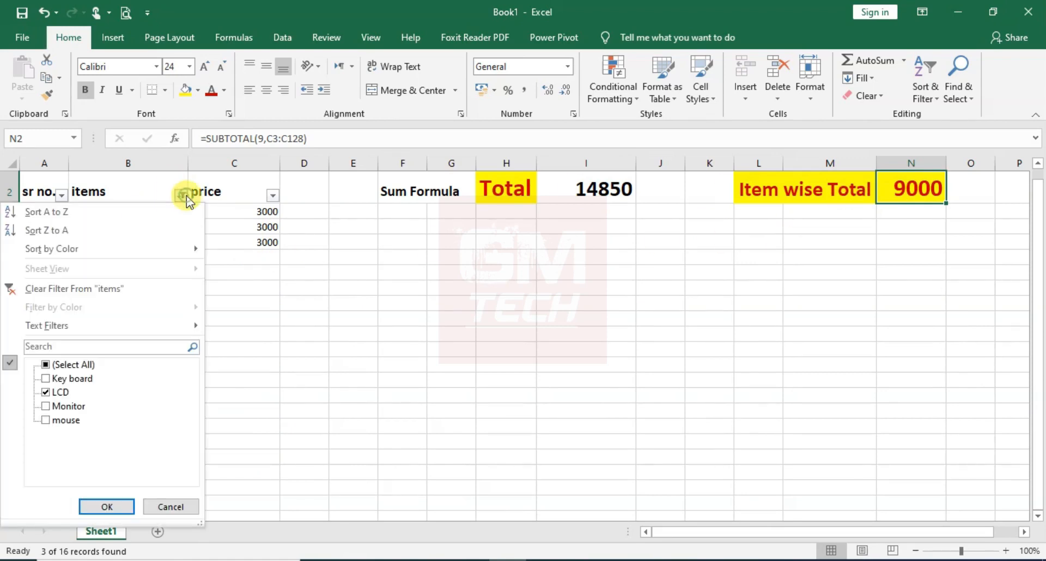
{"action": "left_click", "coordinate": [44, 378]}
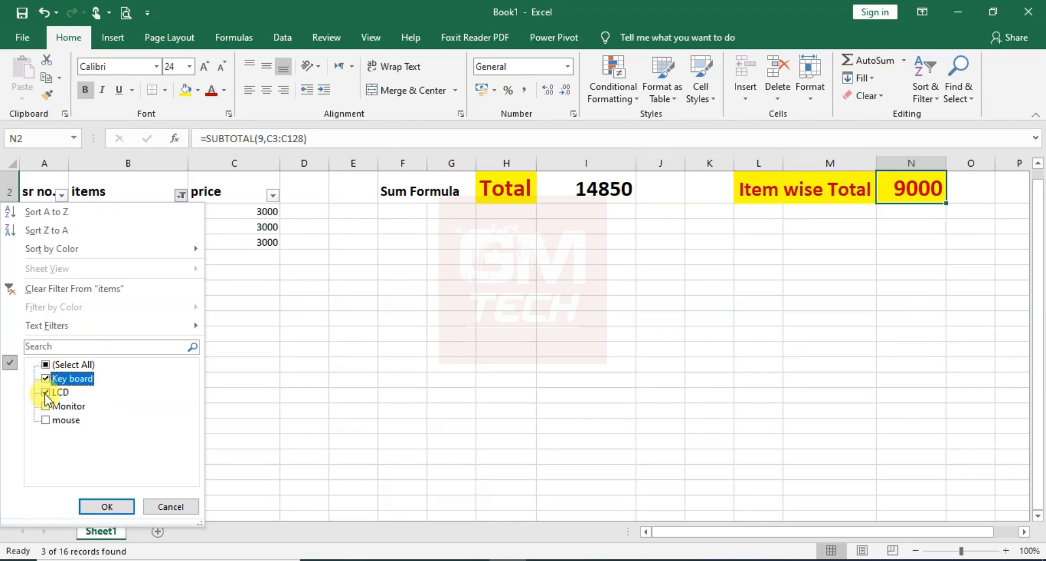
{"action": "left_click", "coordinate": [46, 393]}
{"action": "left_click", "coordinate": [109, 508]}
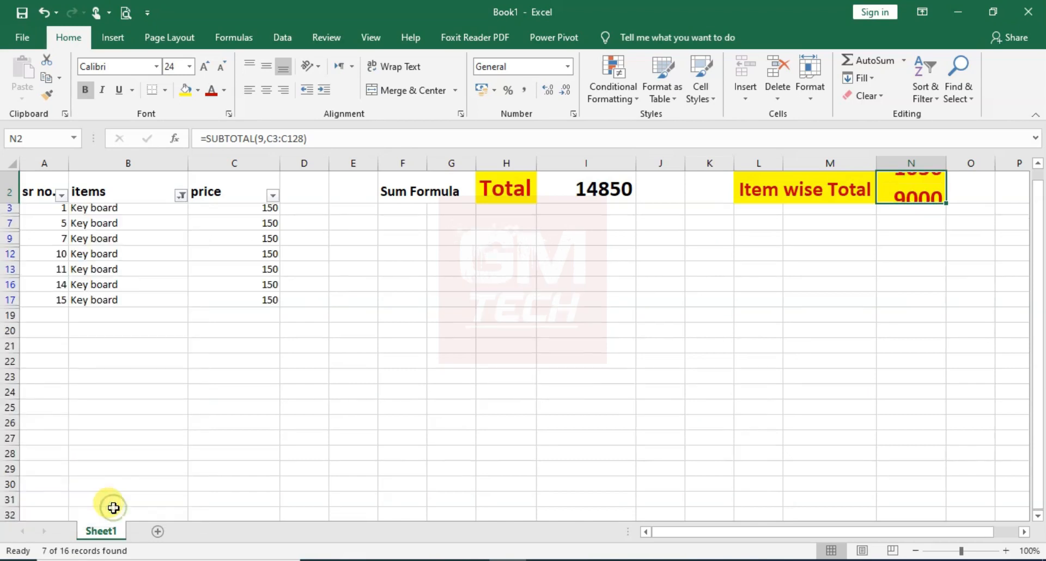
Compare the SUBTOTAL formula and result in N2 with the SUM formula and result in I2
{"action": "left_click", "coordinate": [881, 241]}
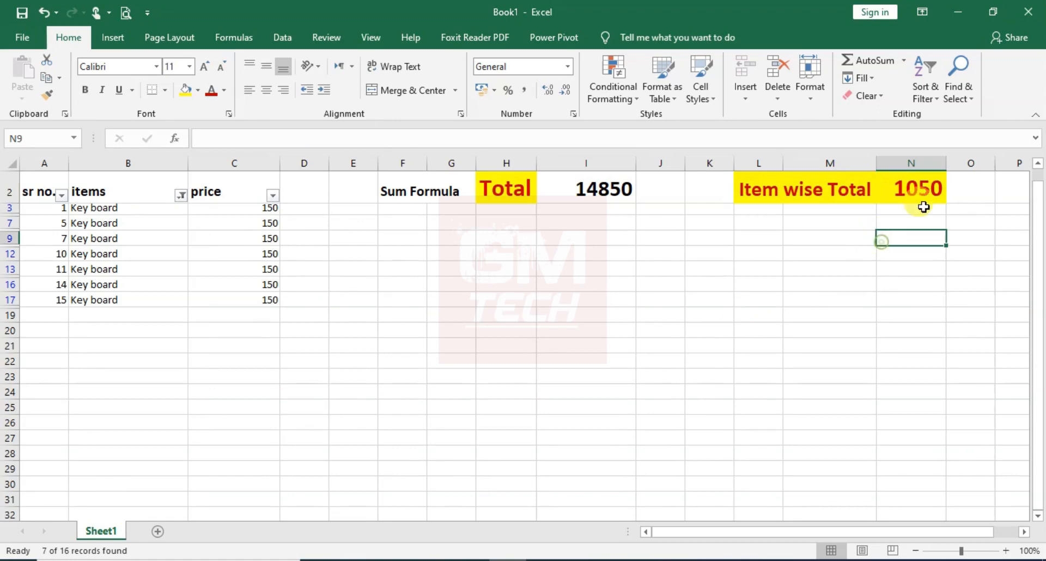
{"action": "left_click", "coordinate": [899, 196]}
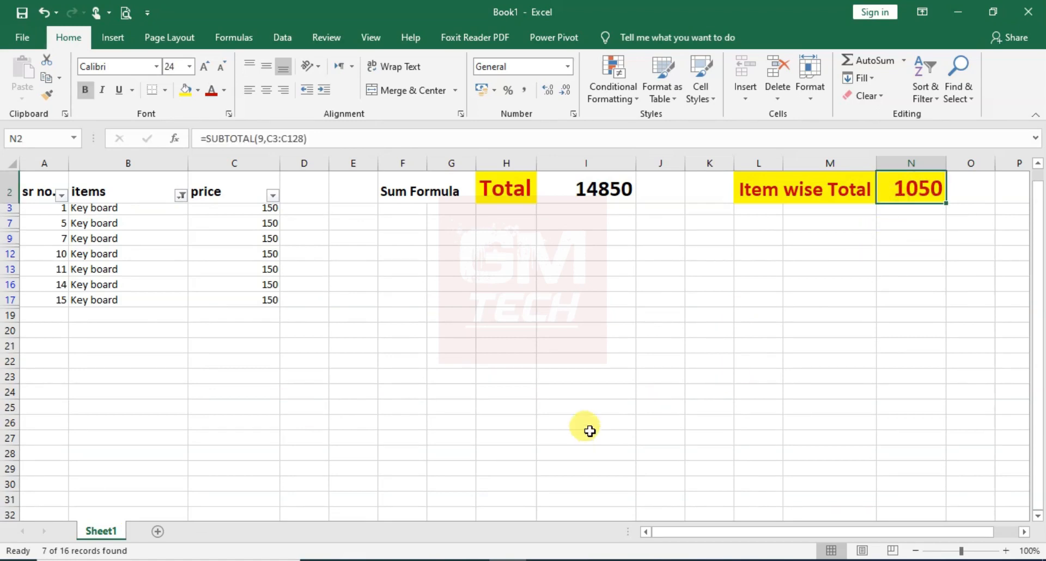
{"action": "left_click", "coordinate": [572, 189]}
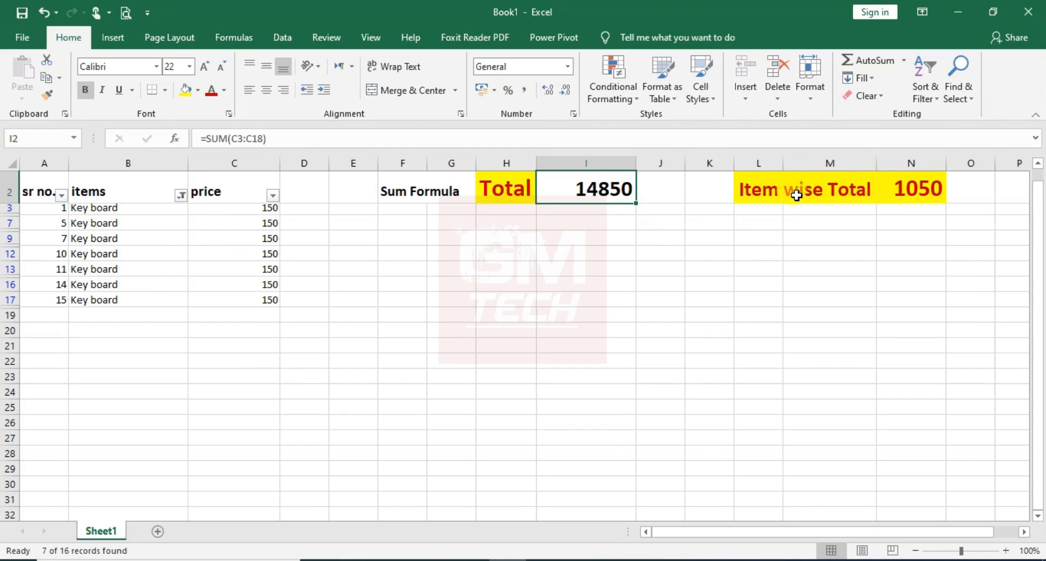
{"action": "left_click", "coordinate": [908, 184]}
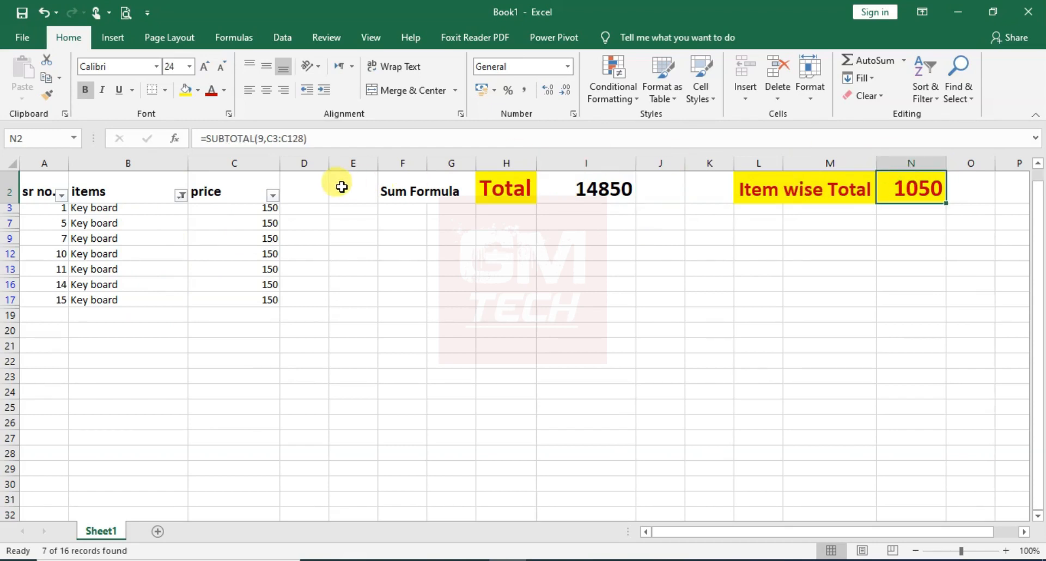